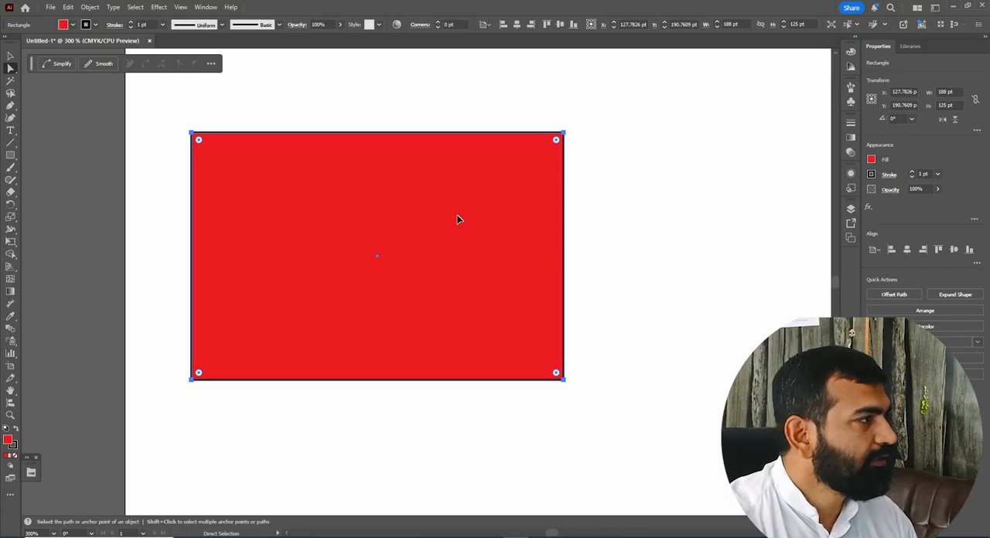
Move the whole red rectangle to about X 149 pt, Y 202 pt without changing its size.
key("v")
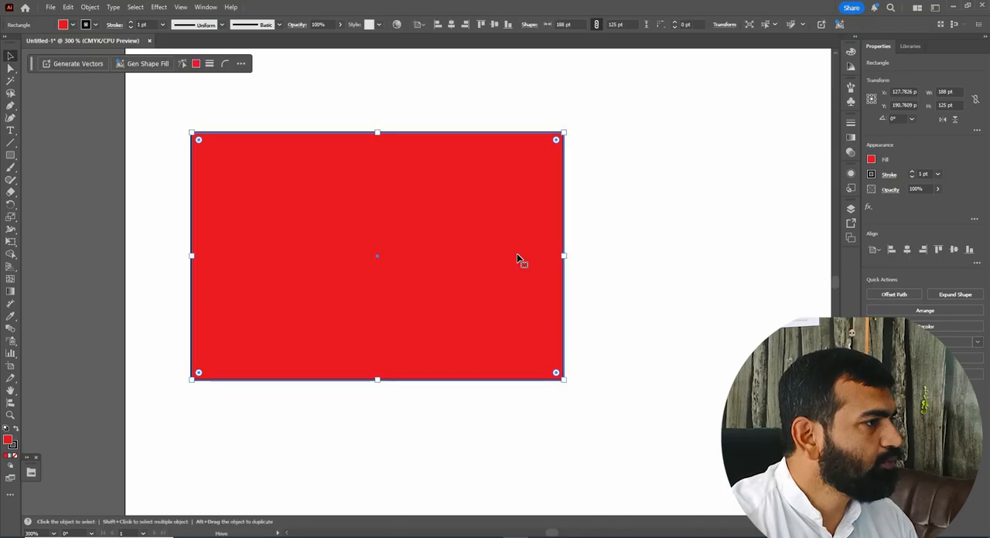
left_click_drag(518, 258, 649, 287)
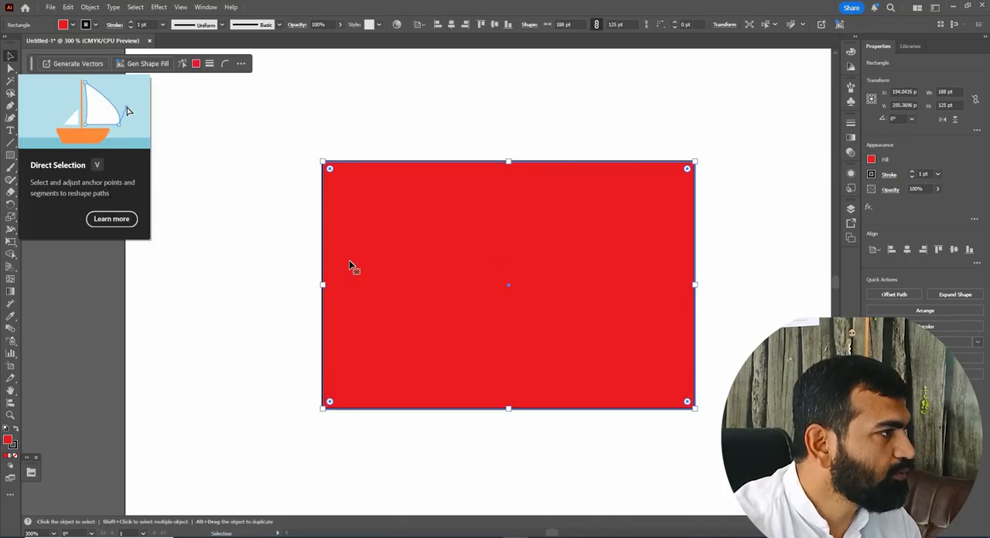
left_click_drag(695, 162, 606, 158)
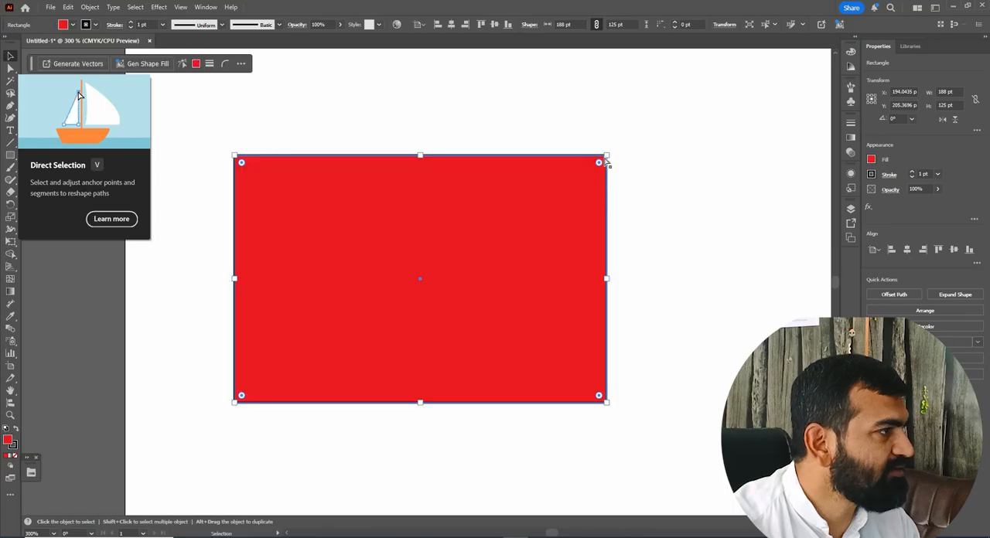
Reshape the rectangle with Direct Selection by moving its upper-right anchor to about X 258, Y 152 pt and its lower-right anchor outward.
left_click(14, 69)
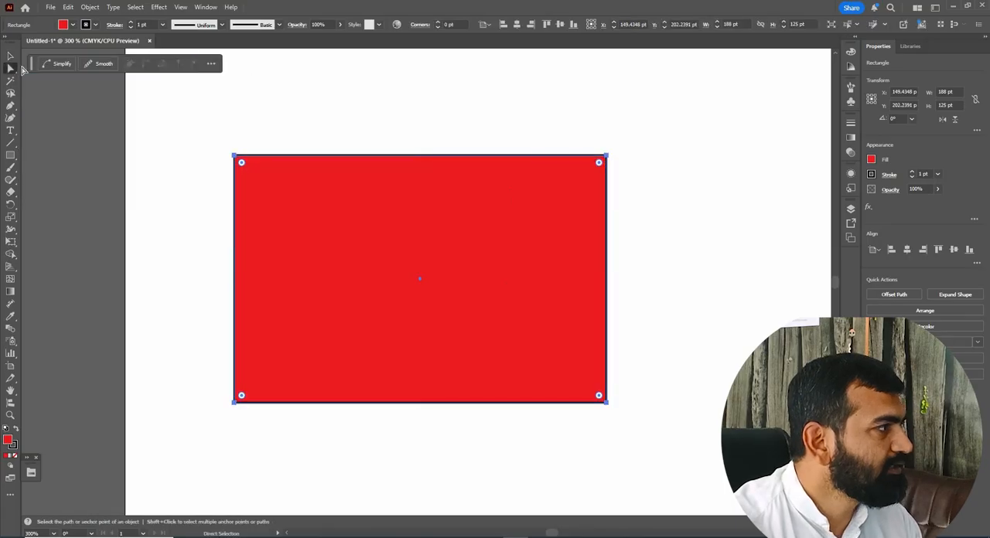
left_click(607, 158)
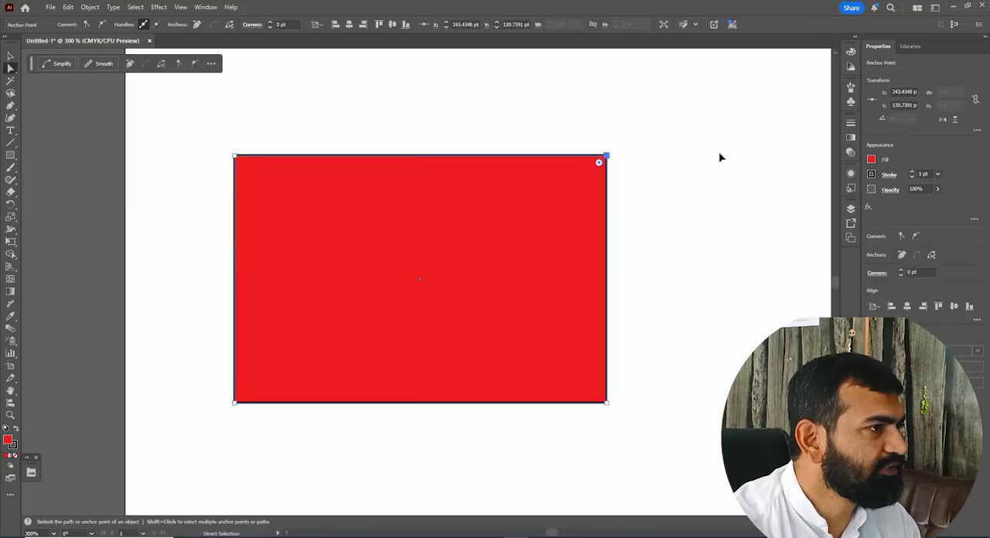
left_click_drag(607, 157, 720, 153)
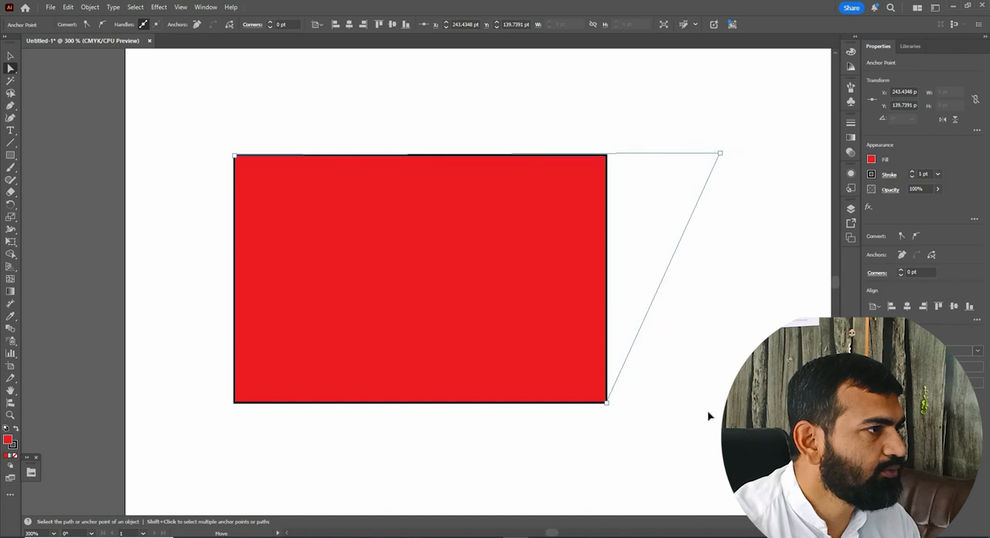
left_click_drag(606, 402, 699, 412)
left_click_drag(720, 153, 698, 183)
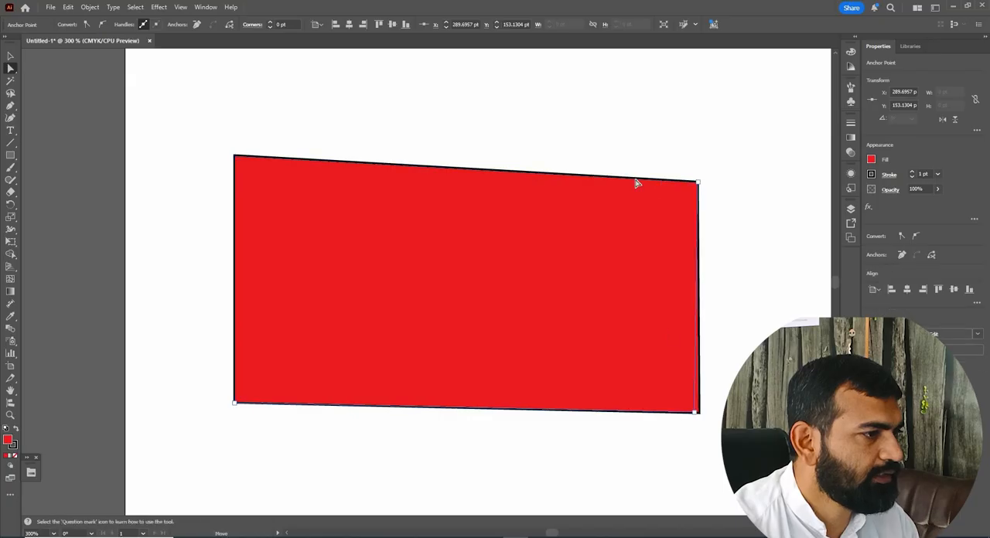
left_click_drag(699, 412, 681, 412)
left_click_drag(693, 181, 636, 179)
left_click_drag(682, 412, 672, 401)
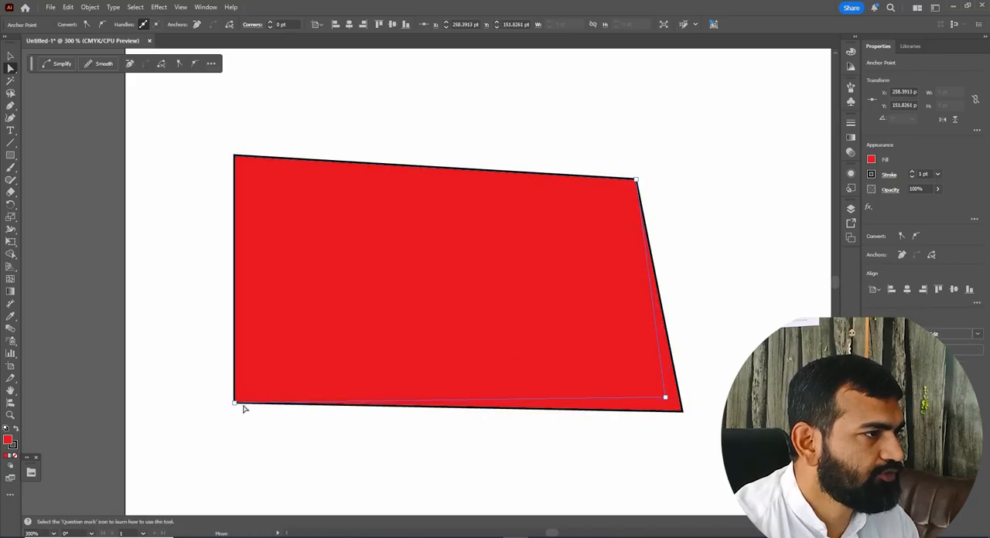
Lengthen the shape's left side by moving its upper anchor to about X 51, Y 129 pt and its lower anchor to about X 52, Y 278 pt.
left_click_drag(234, 155, 233, 139)
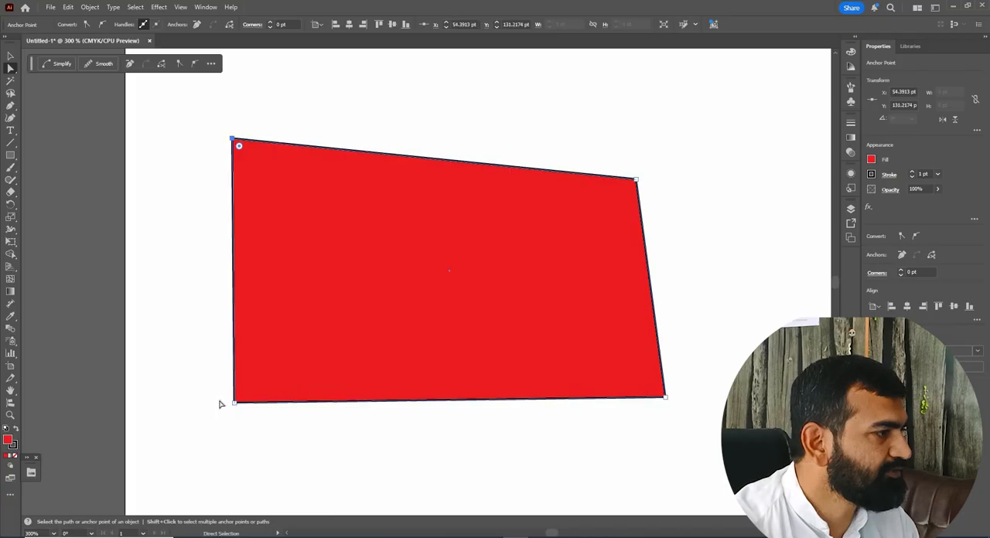
left_click_drag(234, 402, 230, 425)
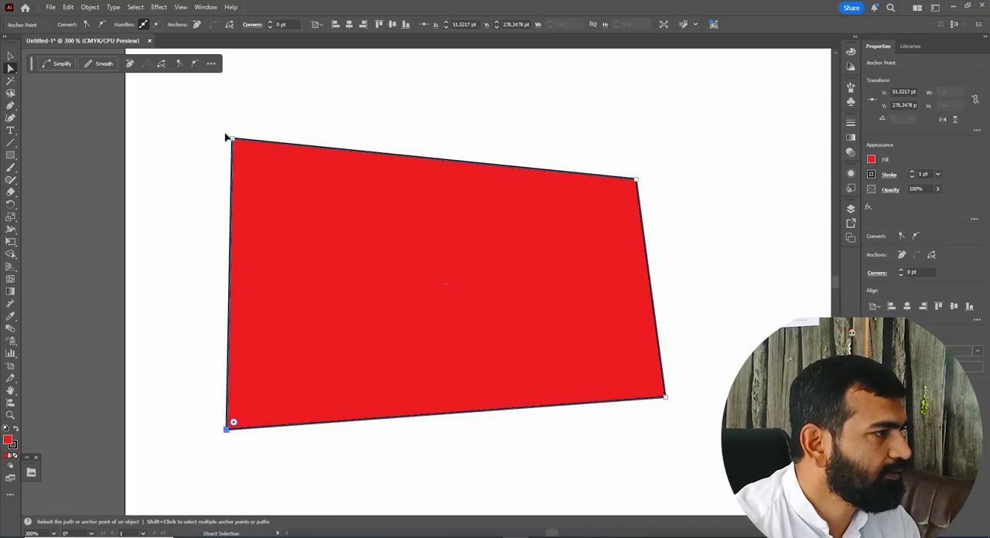
left_click_drag(232, 140, 225, 134)
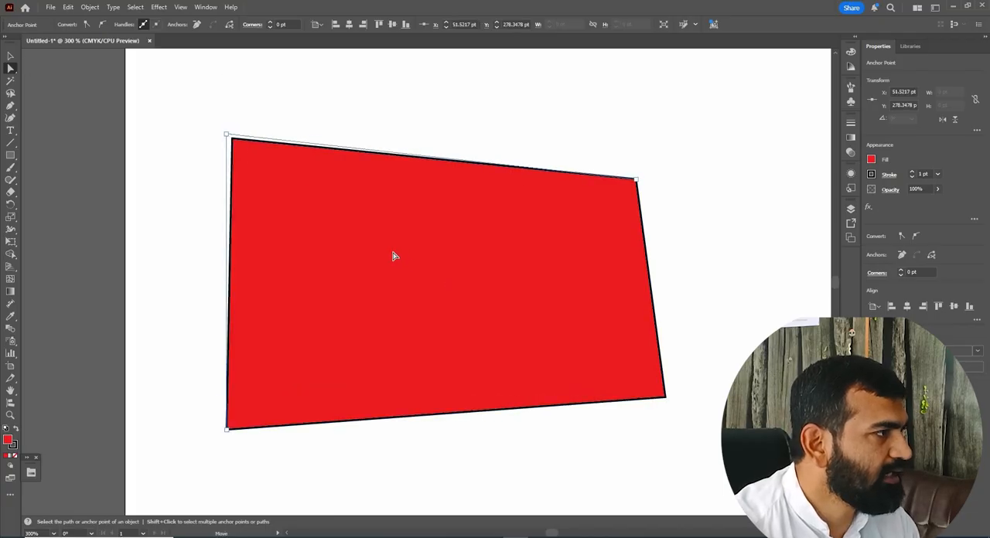
Round the shape's upper-left corner to about 24.6 pt and its lower-right corner to about 25 pt individually.
key("ctrl+1")
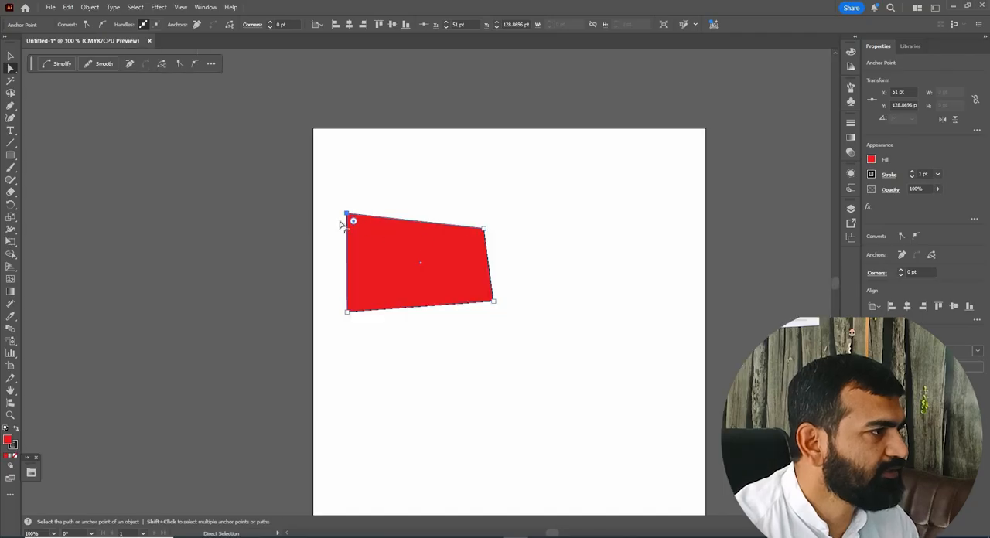
key("ctrl+equal")
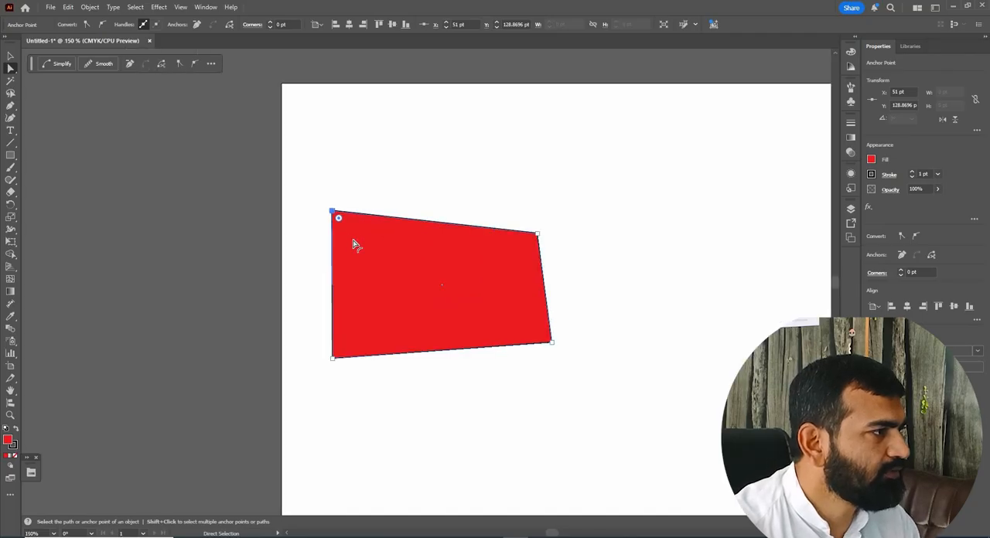
left_click_drag(353, 244, 379, 244)
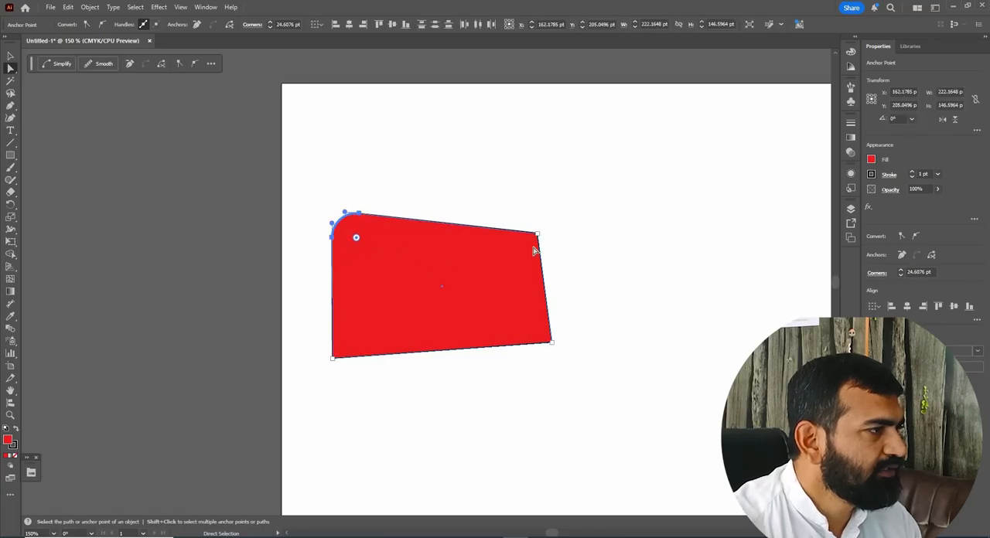
left_click(545, 333)
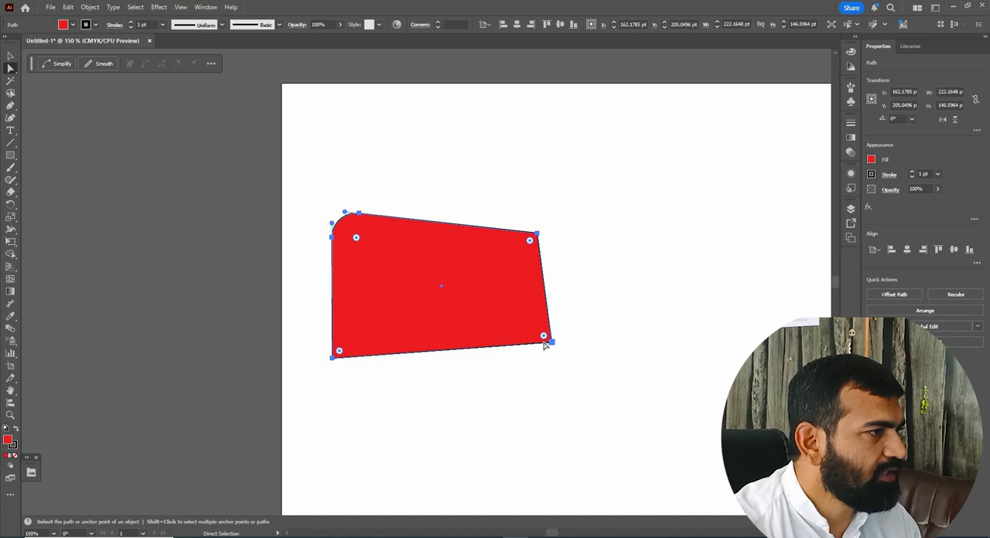
left_click(545, 337)
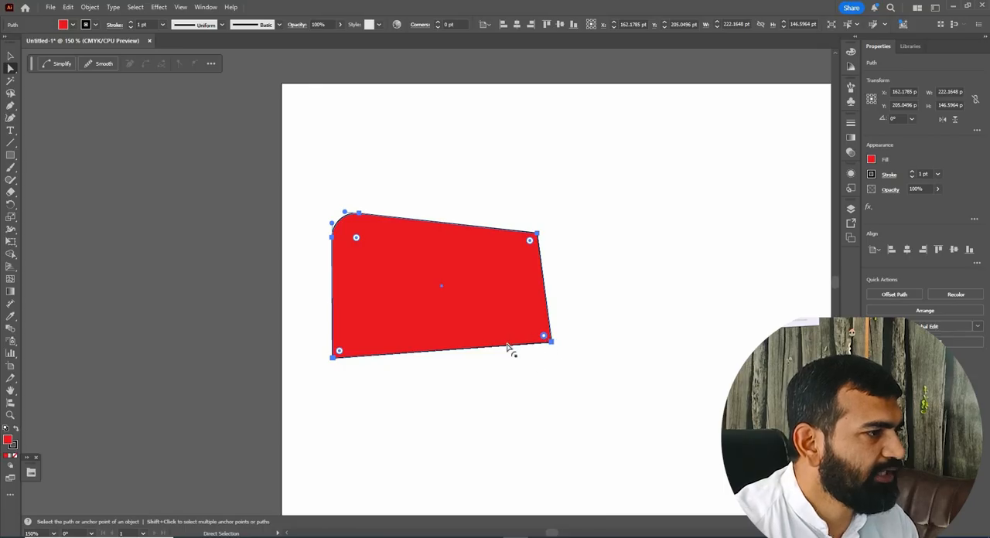
left_click_drag(545, 336, 523, 318)
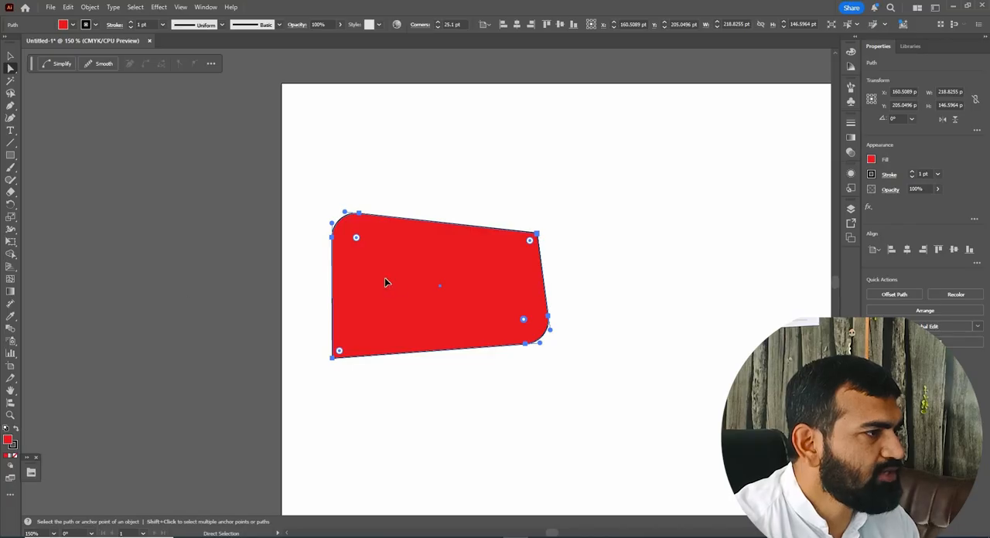
Reselect the whole path with Direct Selection and increase the rounding of all four corners together.
left_click(378, 284)
left_click(10, 56)
left_click(540, 242)
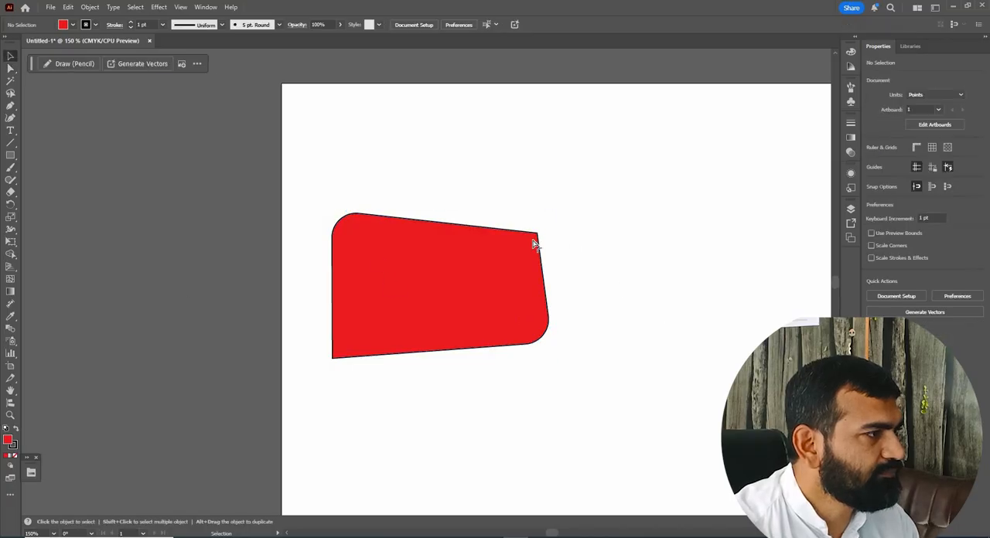
left_click(533, 251)
key("a")
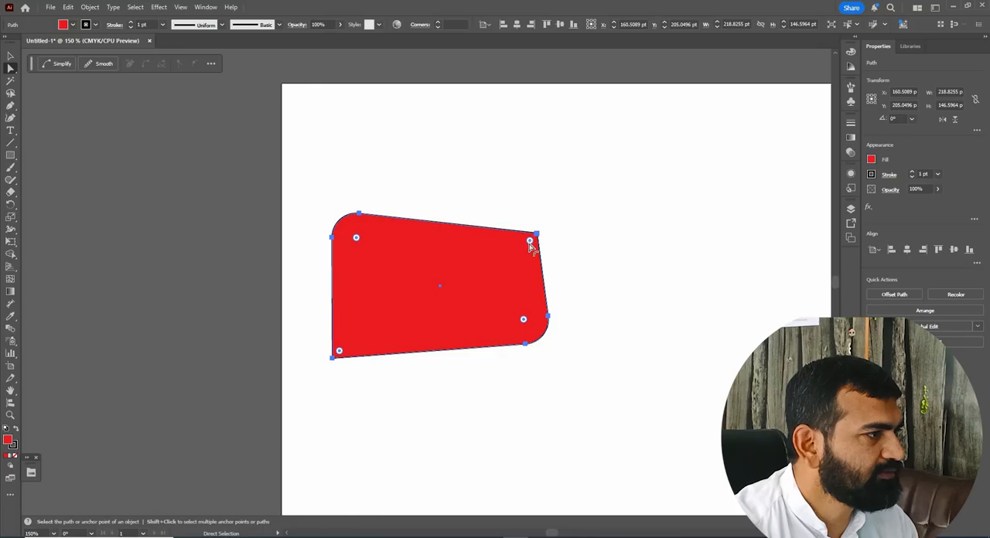
left_click(529, 245)
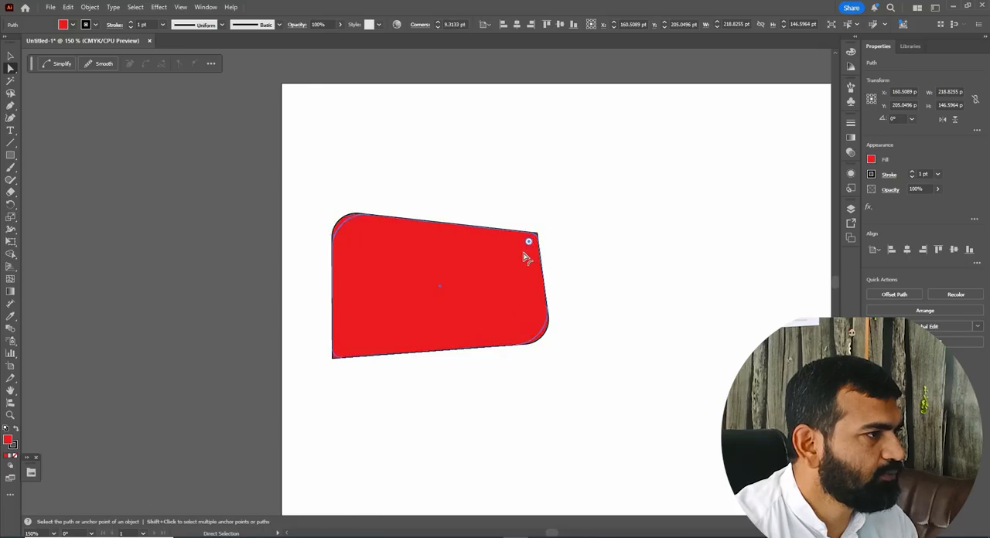
left_click_drag(524, 264, 522, 267)
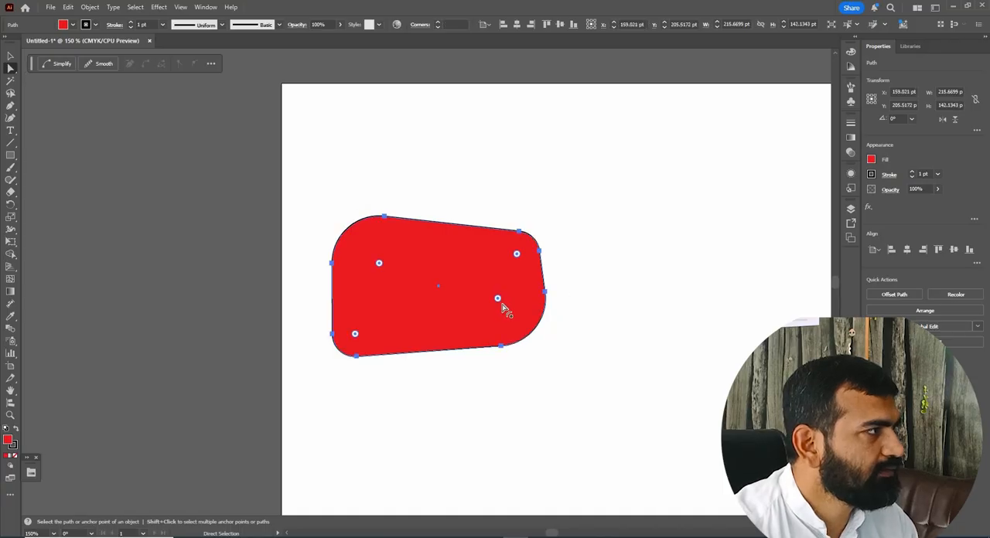
Reduce the lower-right corner's radius to about 32 pt and decrease the rounding of all corners together.
left_click(509, 327)
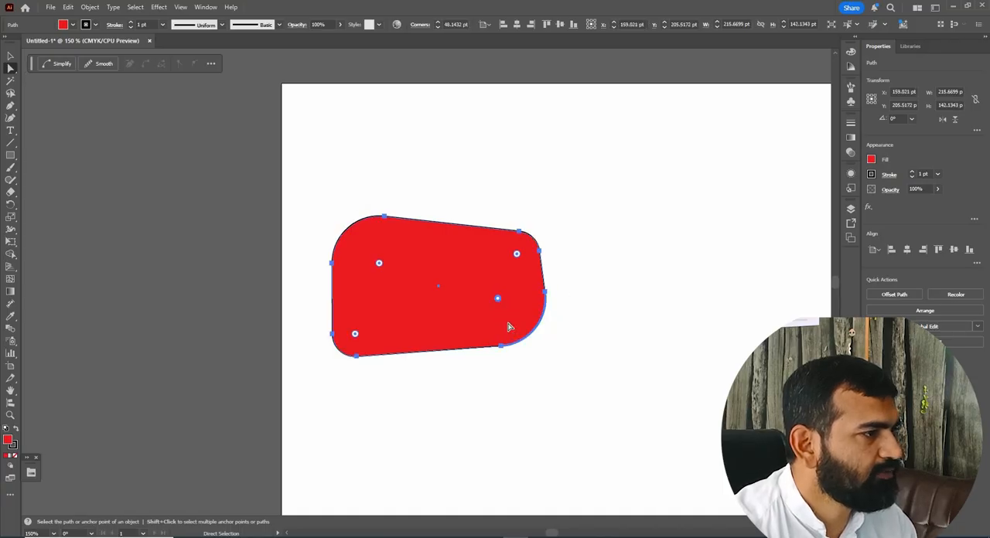
left_click_drag(498, 300, 368, 256)
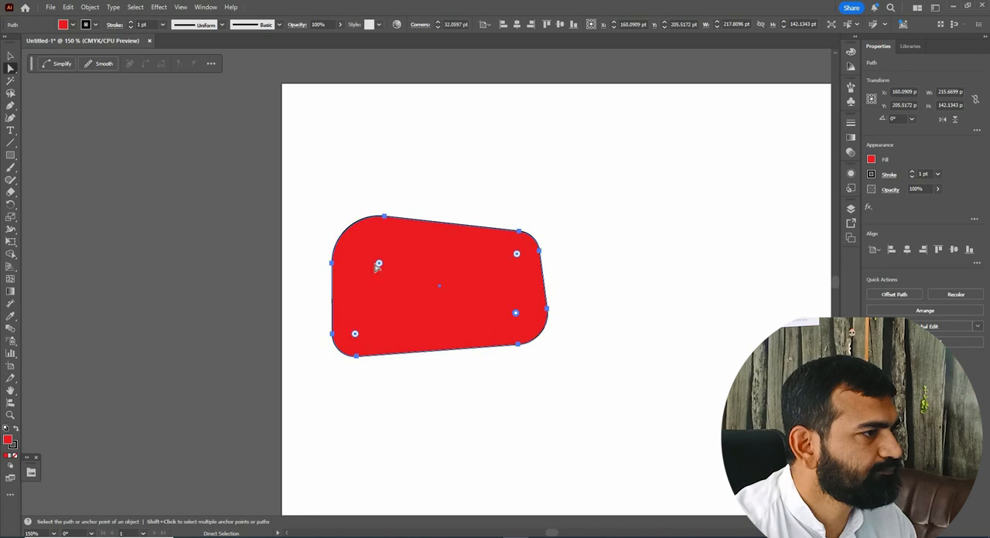
left_click_drag(521, 313, 326, 199)
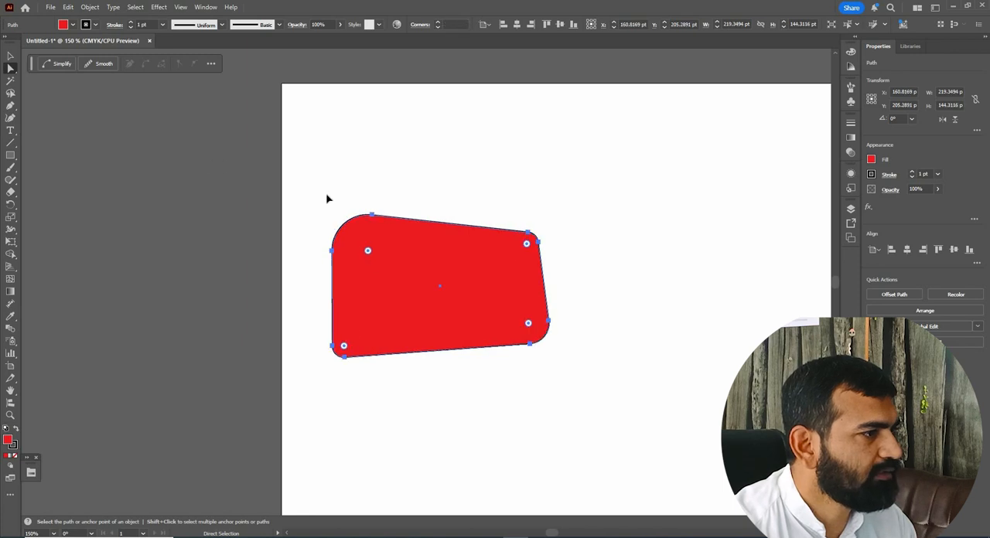
Select the whole rounded shape and move it up to about X 147 pt, Y 133 pt.
key("v")
key("ctrl+shift+a")
left_click(455, 263)
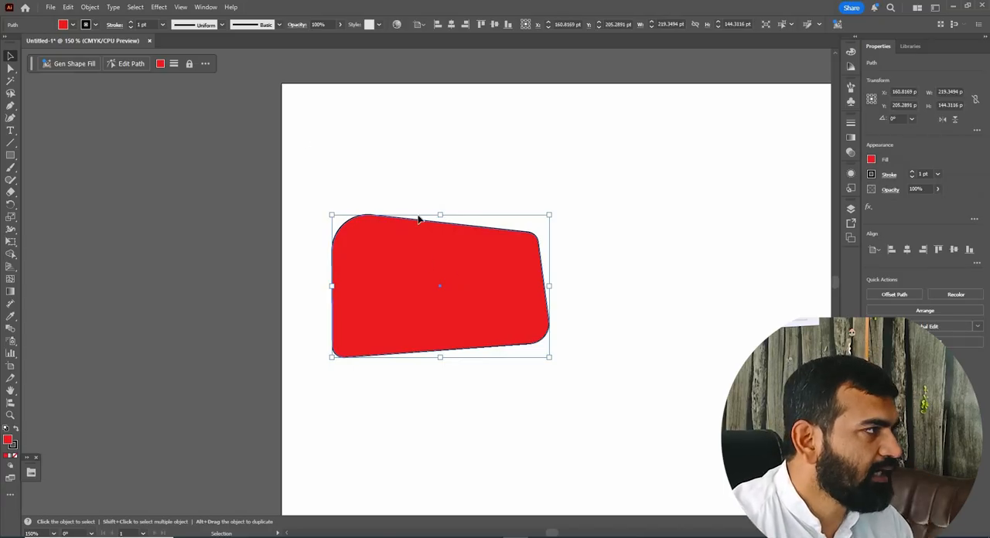
mouse_move(399, 212)
left_mouse_down()
mouse_move(413, 237)
mouse_move(420, 223)
mouse_move(388, 218)
left_mouse_up()
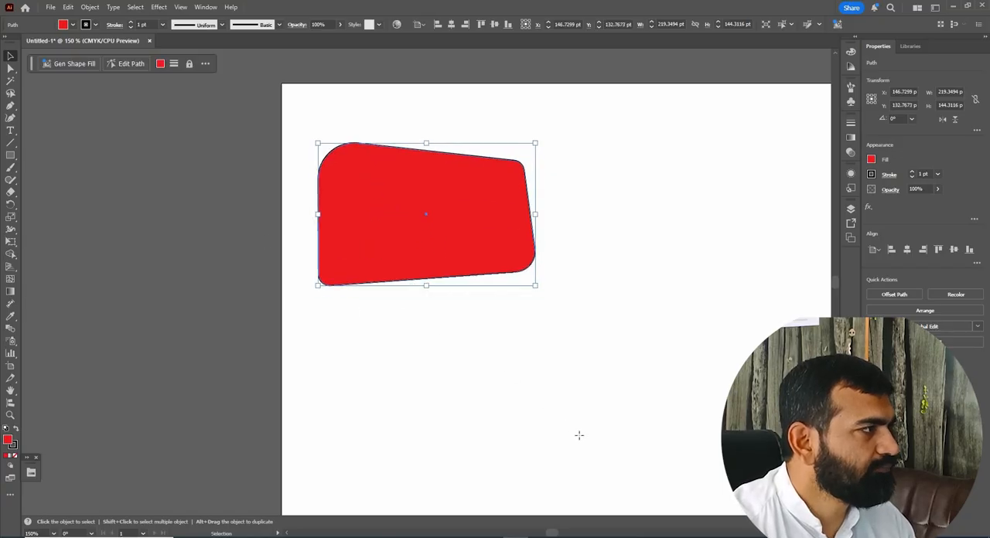
Draw a second rectangle about 220 × 129 pt below the rounded shape and pull its corner anchors into an irregular quadrilateral.
key("m")
left_click_drag(353, 309, 571, 437)
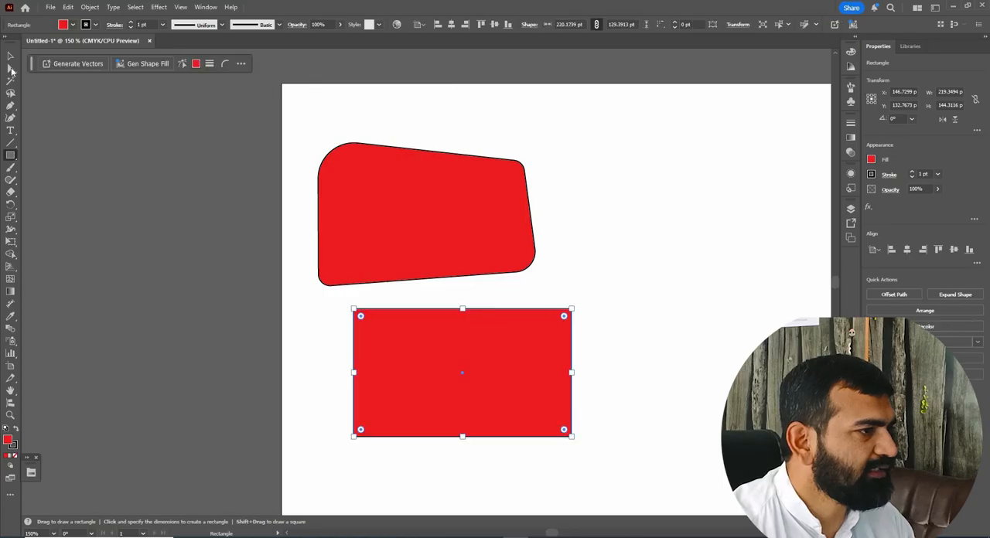
key("a")
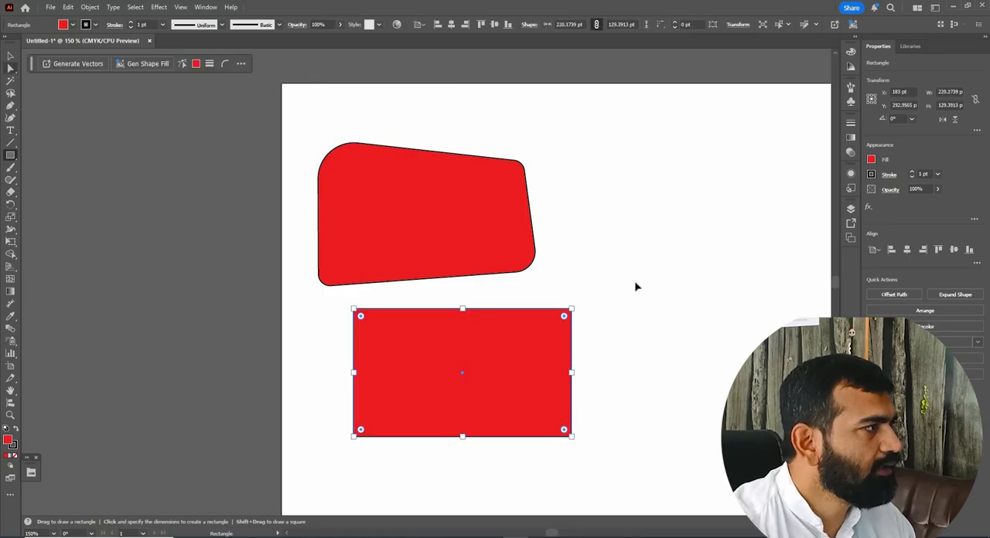
left_click(555, 336)
left_click_drag(571, 308, 520, 324)
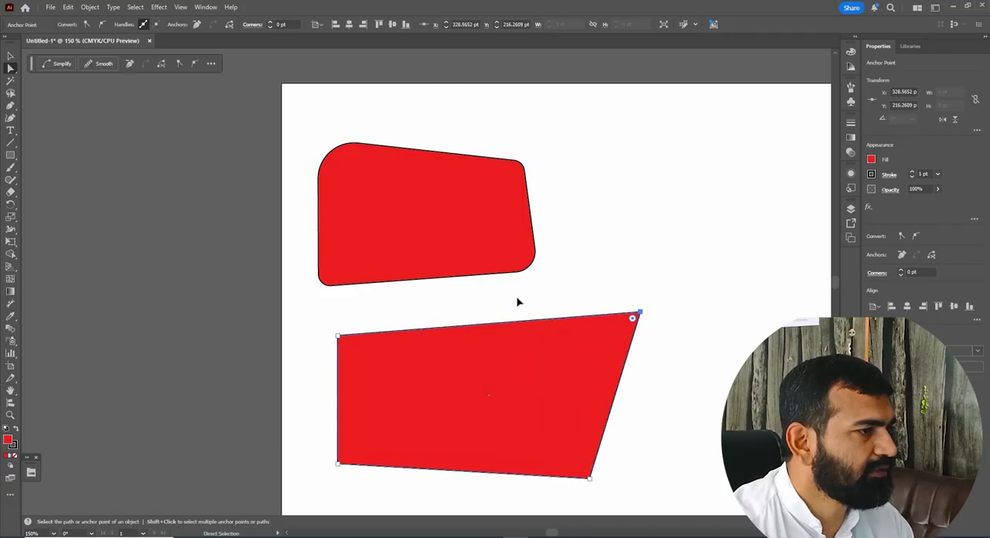
left_click_drag(338, 336, 296, 323)
scroll(511, 324, "down", 1)
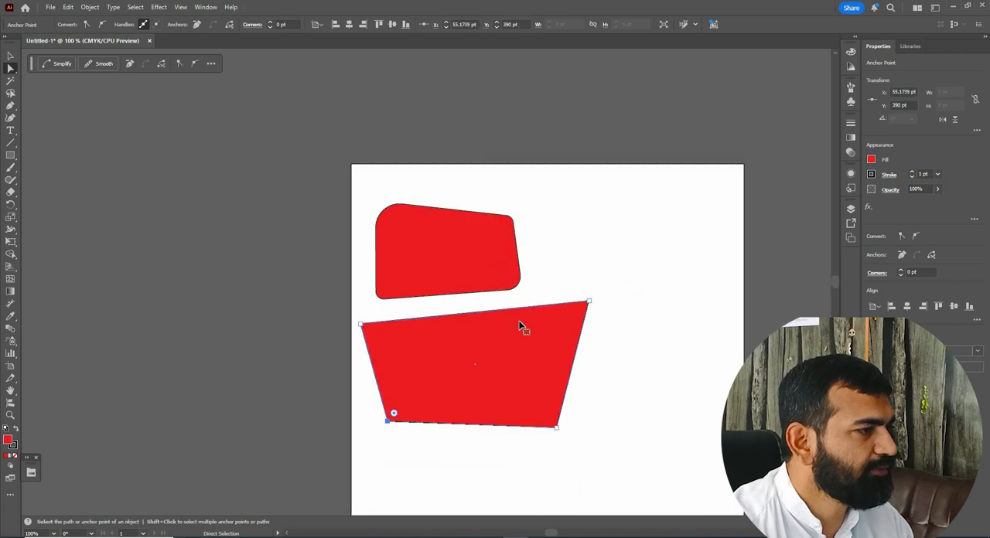
Select the entire lower quadrilateral and make a copy flattened to about 71 pt high, aligned with its base.
key("v")
key("ctrl+shift+a")
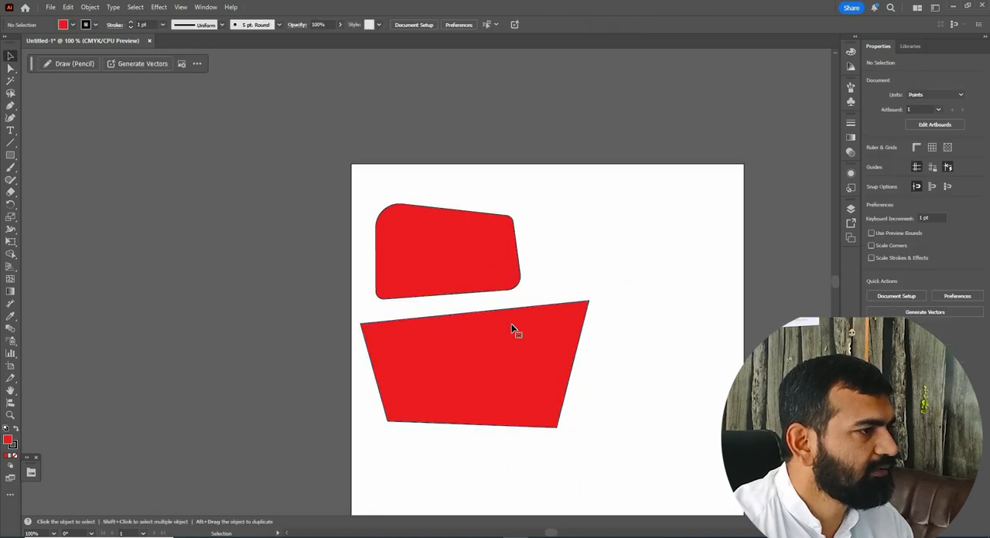
left_click(511, 324)
key("a")
key("v")
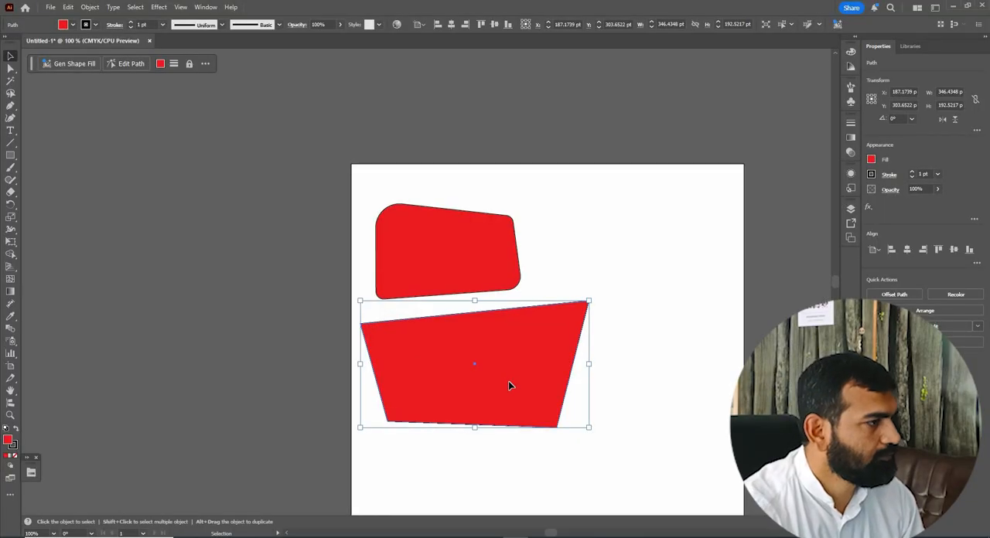
left_click_drag(474, 300, 503, 381)
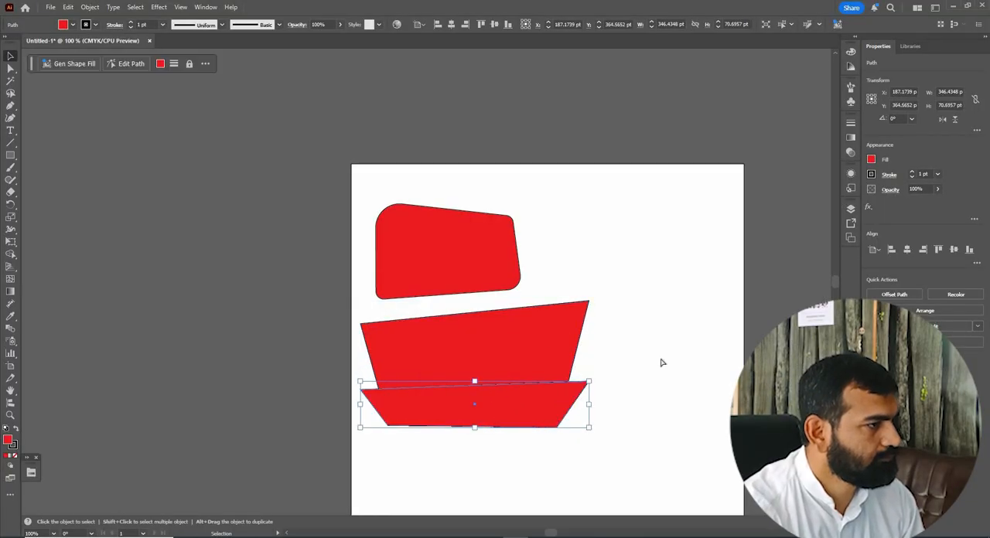
Bring the taller quadrilateral in front of its flattened copy, and select the flattened copy.
key("ctrl+b")
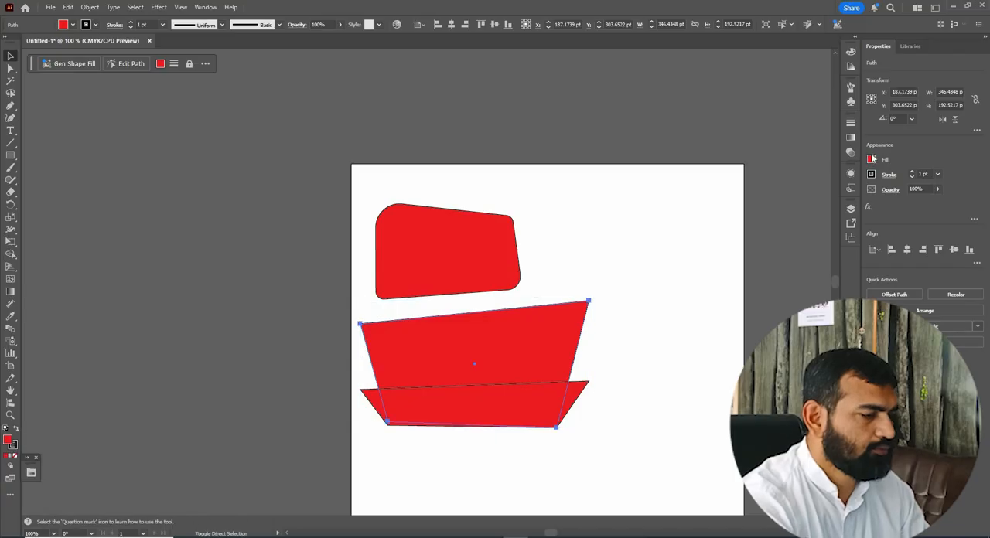
key("ctrl+shift+]")
left_click(784, 209)
left_click(575, 393)
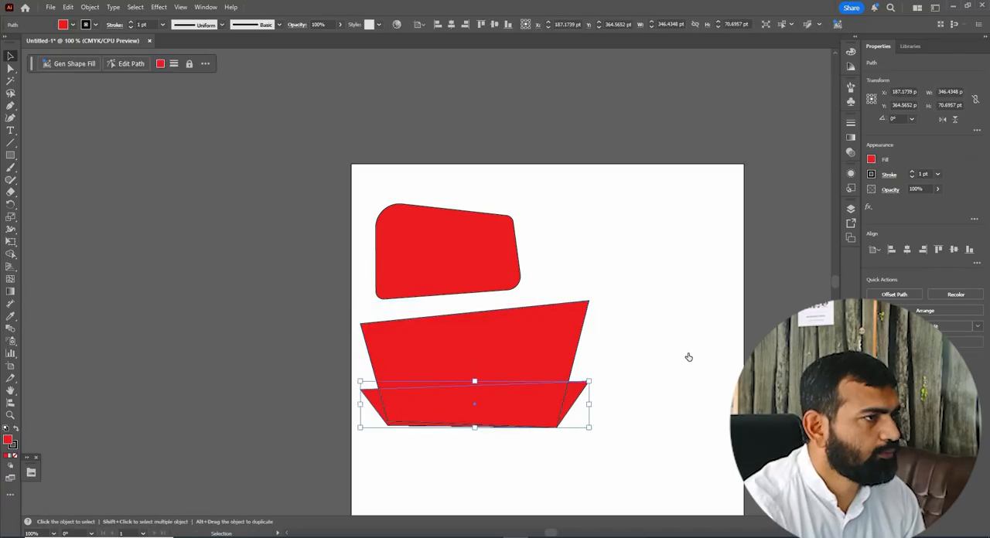
Fill the flattened quadrilateral copy with black and clear the selection.
left_click(870, 159)
left_click(780, 196)
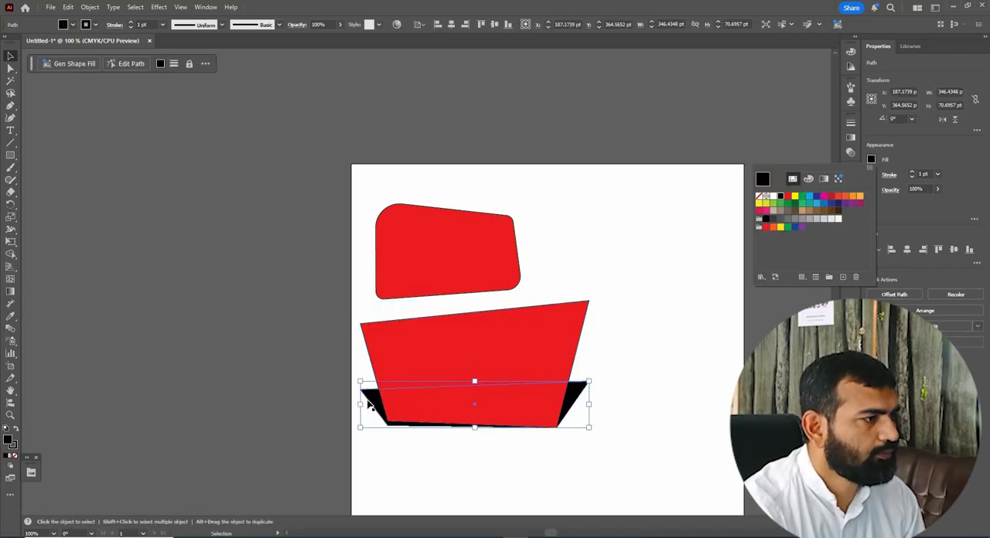
left_click(664, 332)
left_click(562, 338)
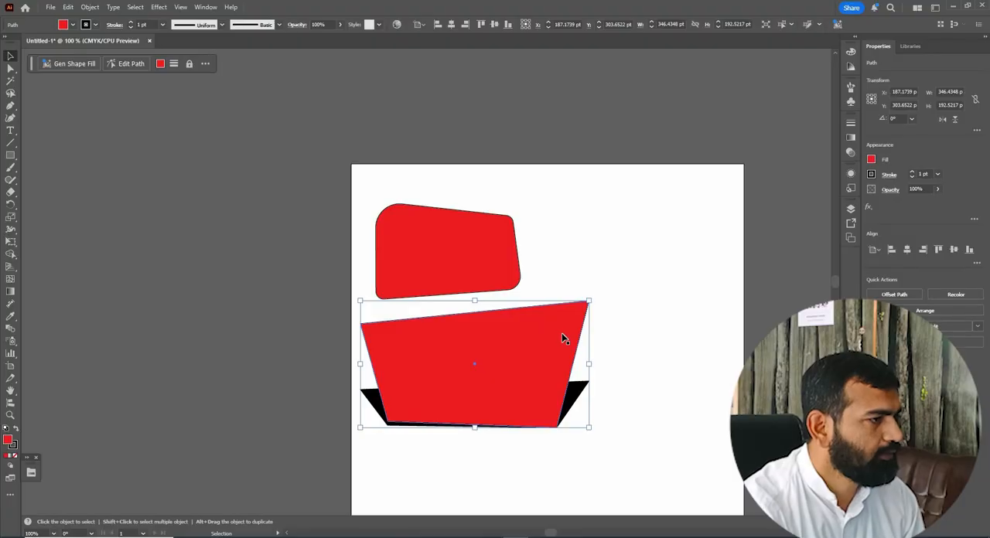
key("ctrl+shift+a")
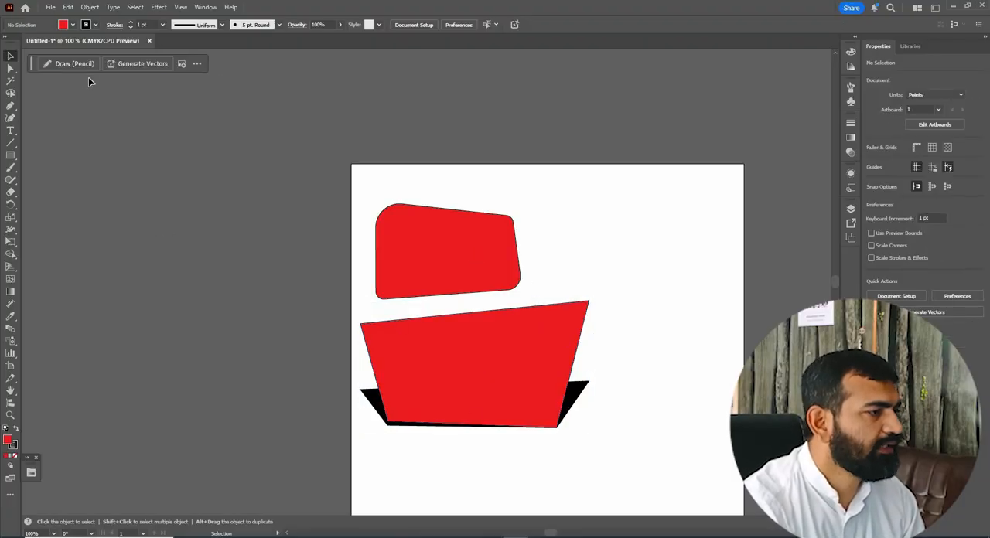
Directly move the black quadrilateral's upper-left anchor to about X 22 pt, Y 339 pt and its upper-right anchor to about X 366 pt, Y 324 pt.
left_click(361, 394)
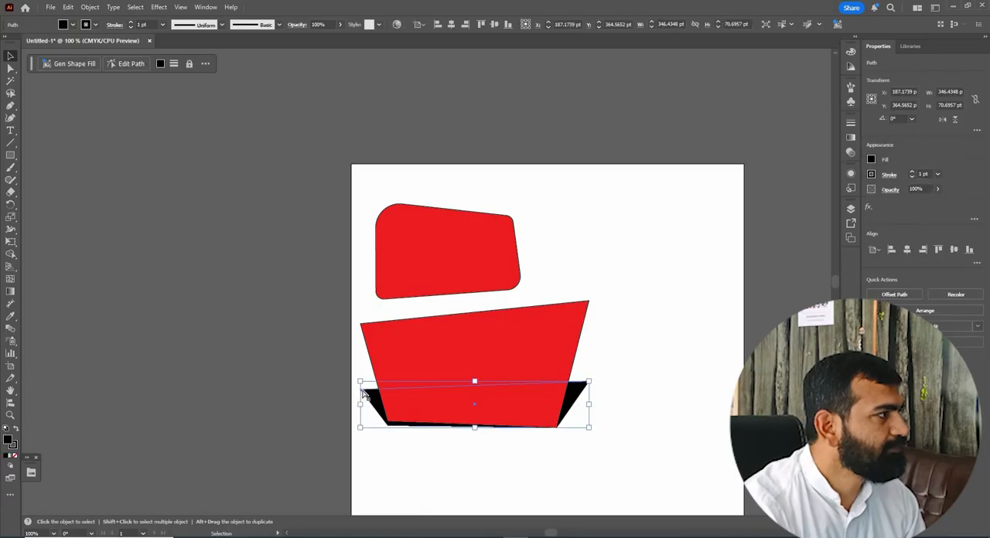
key("a")
left_click(370, 391)
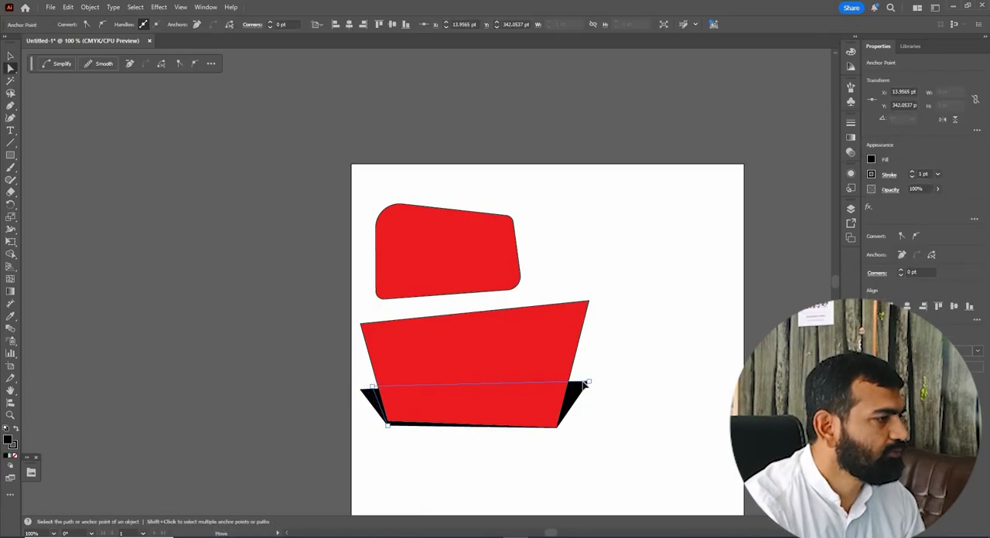
left_click_drag(588, 382, 592, 378)
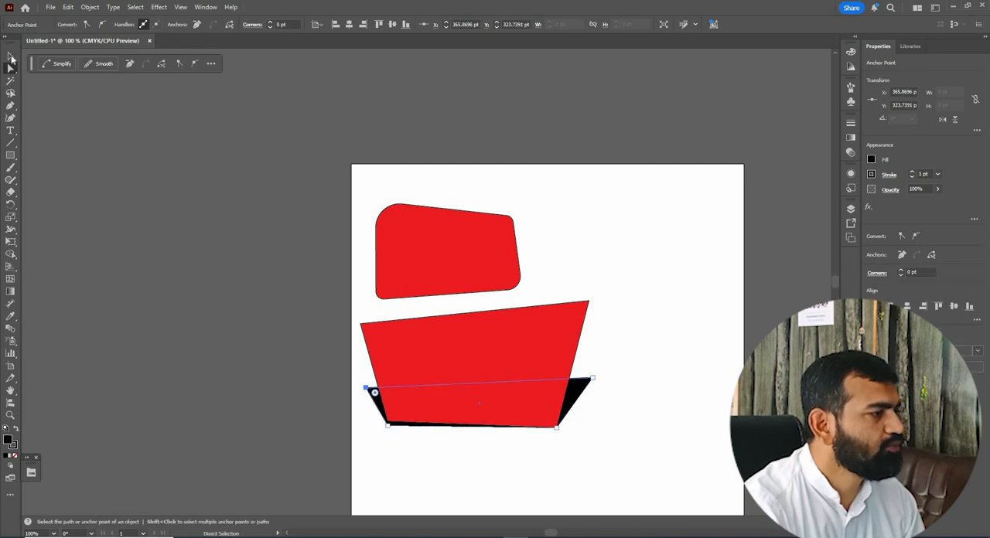
key("a")
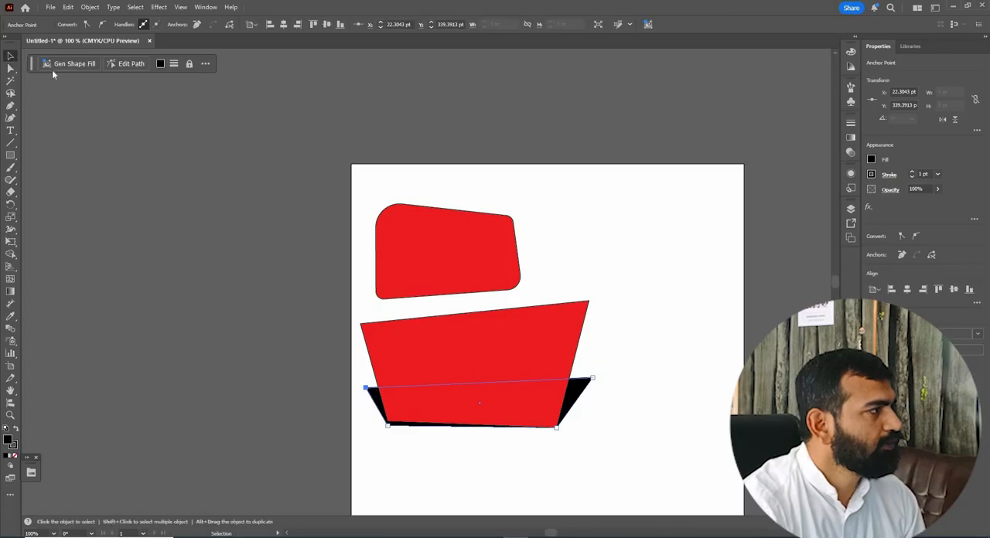
key("v")
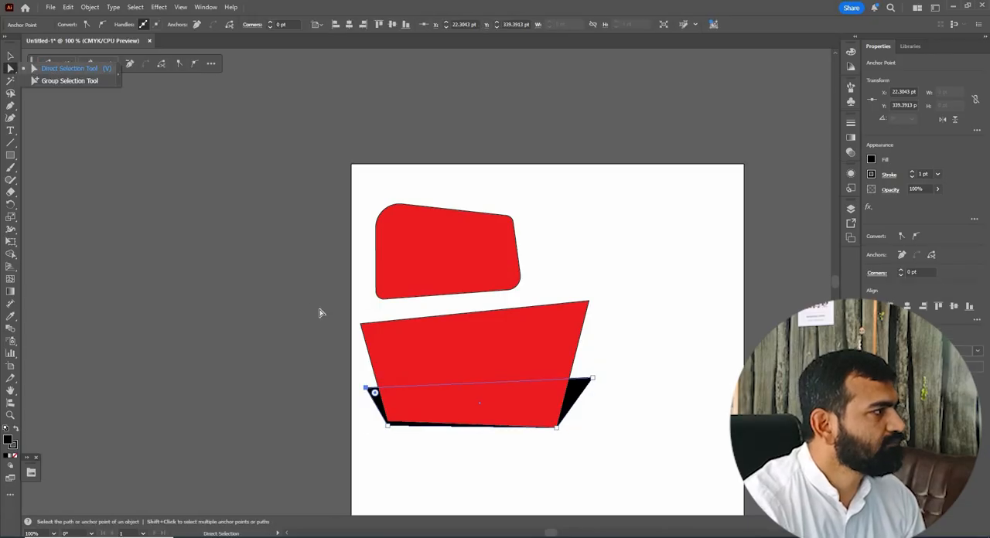
Select all the shapes and move them off the artboard to its left, at about X -292 pt.
left_click(628, 453)
key("ctrl+a")
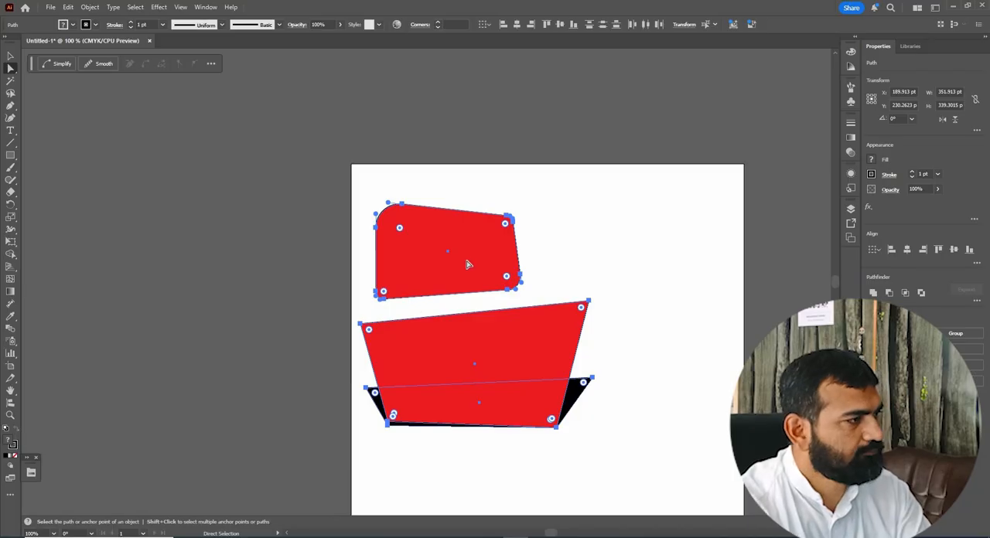
key("Delete")
key("ctrl+z")
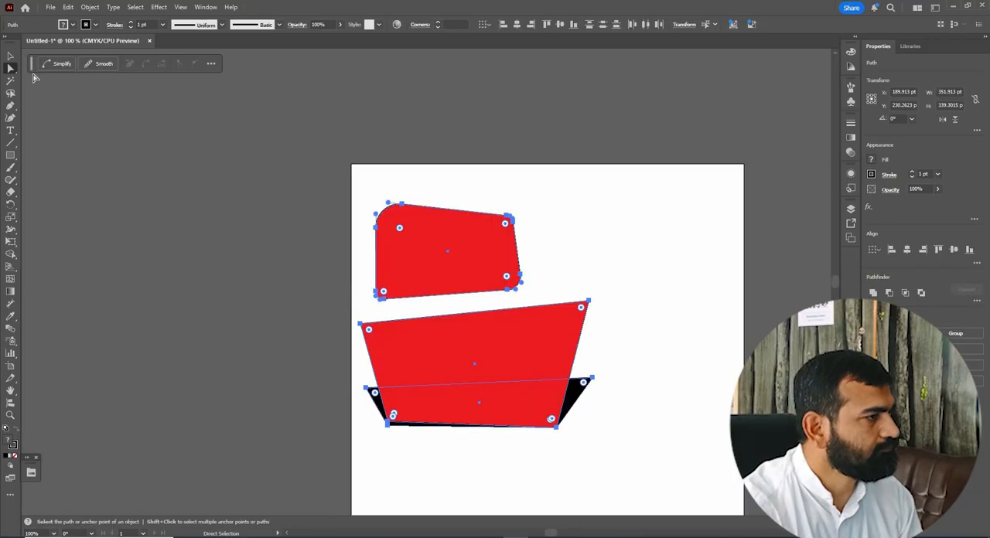
double_click(8, 69)
key("Return")
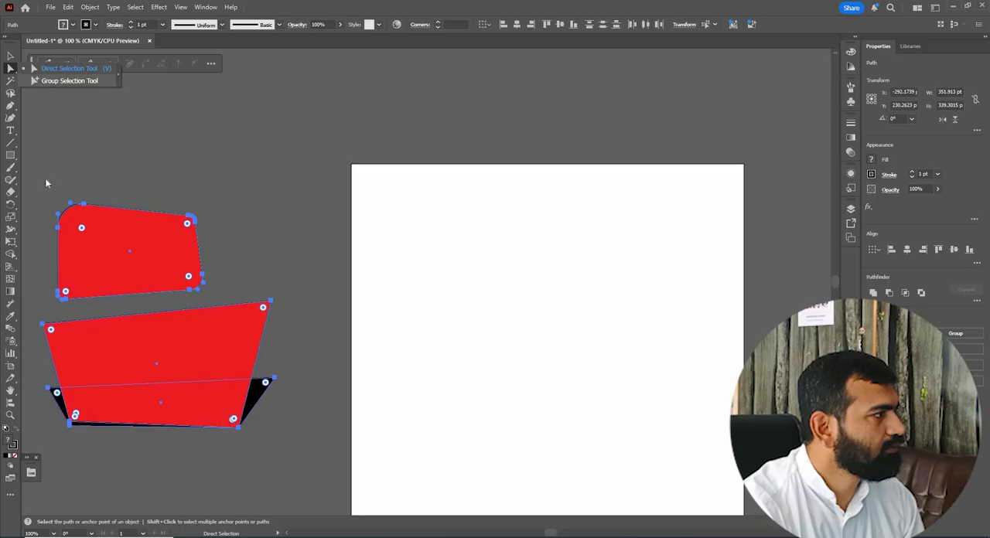
Draw a 144 pt circle on the artboard and duplicate it sideways by about 71 pt, then select both overlapping circles.
key("m")
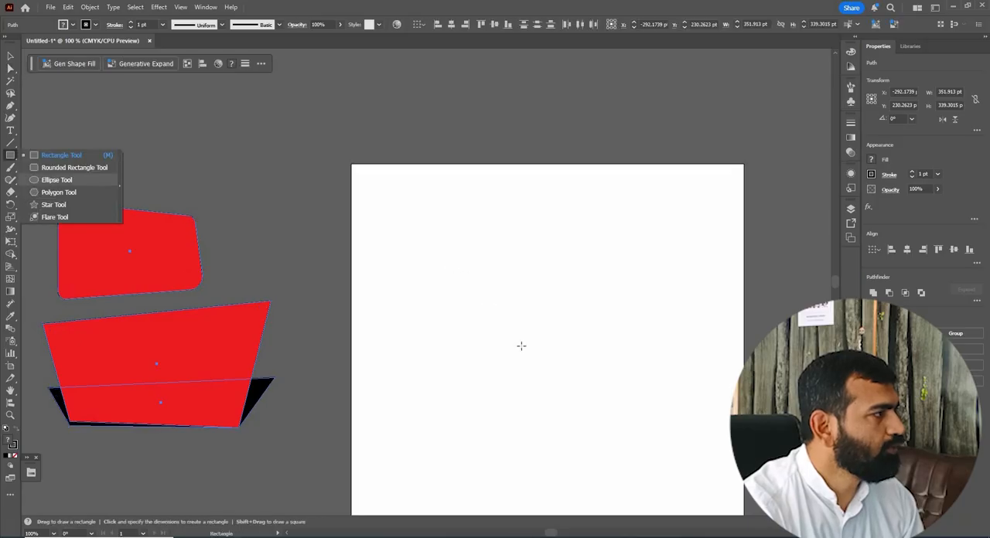
key("l")
left_click_drag(452, 268, 546, 362)
key("v")
left_click_drag(511, 316, 590, 368)
left_click_drag(459, 239, 510, 294)
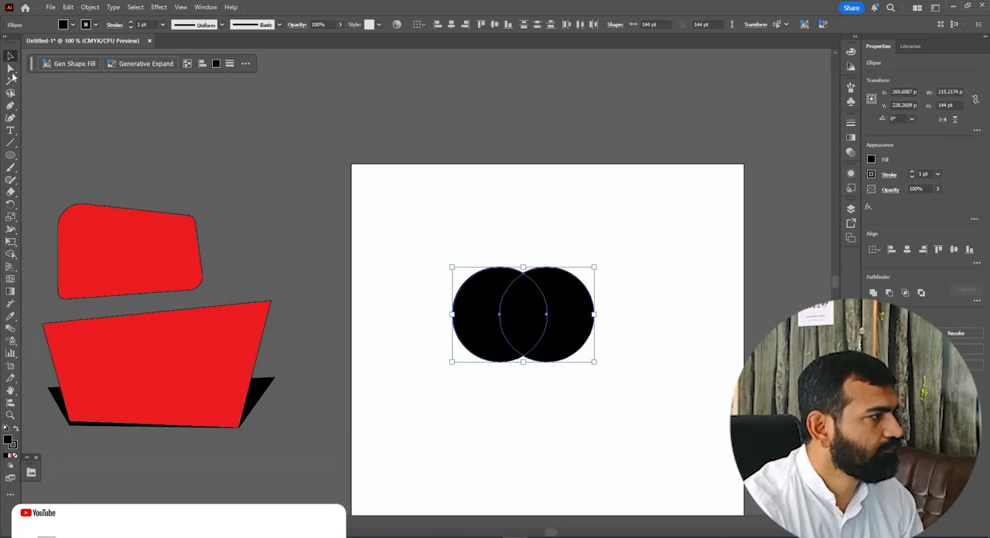
Divide the overlapping circles with Shape Builder and delete the outer crescents, keeping only the central petal of about 73 × 125 pt.
key("shift+m")
left_click(528, 300)
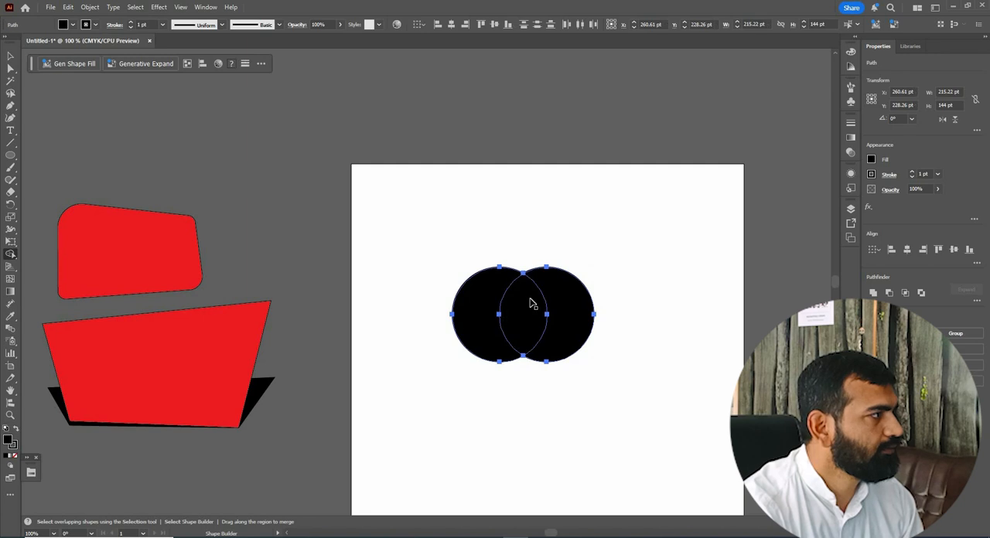
key("v")
left_click(605, 268)
left_click(498, 352)
left_click(555, 284, "shift")
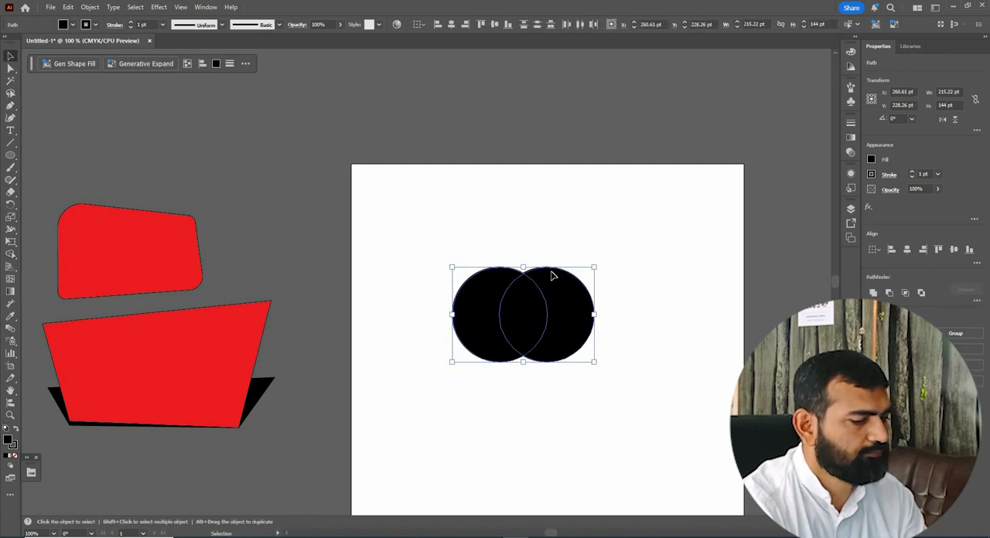
key("Delete")
left_click_drag(574, 268, 524, 350)
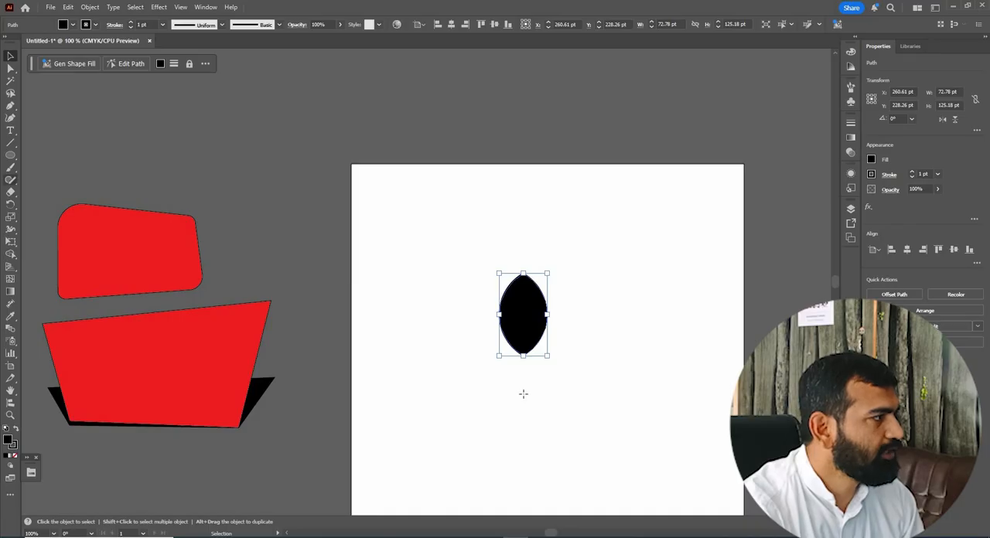
Make three rotated copies of the petal at 90° intervals around a point just below it.
key("r")
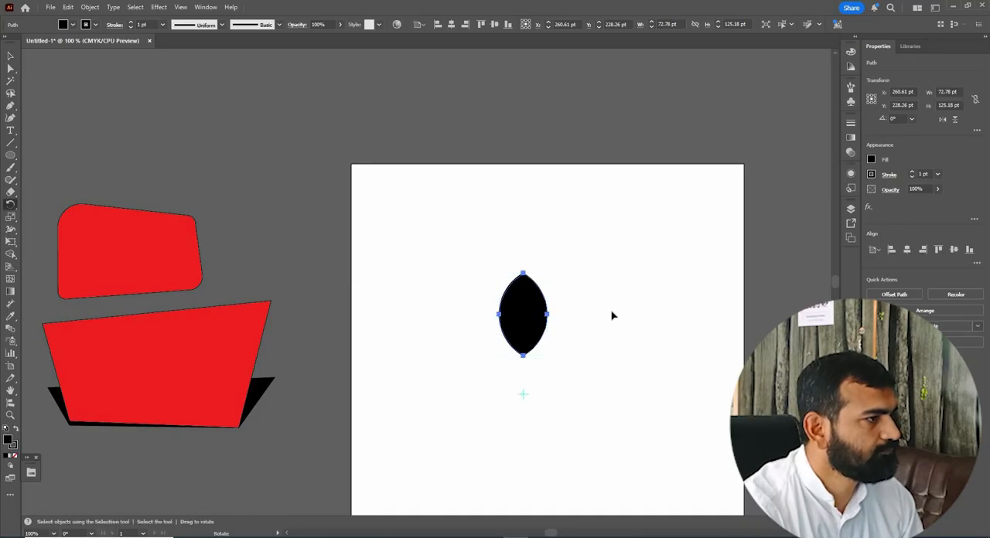
left_click_drag(634, 371, 632, 367)
left_click(10, 58)
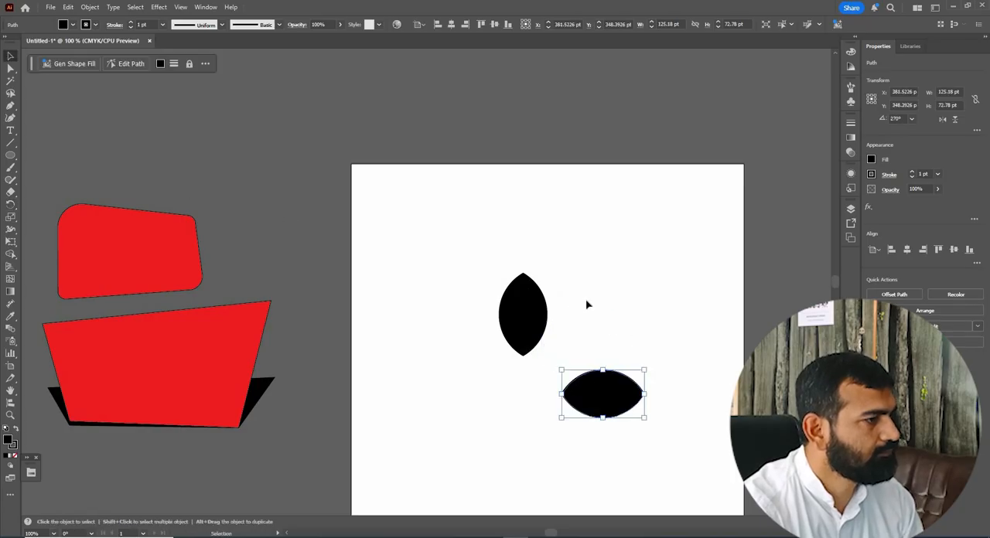
key("ctrl+d")
key("ctrl+d")
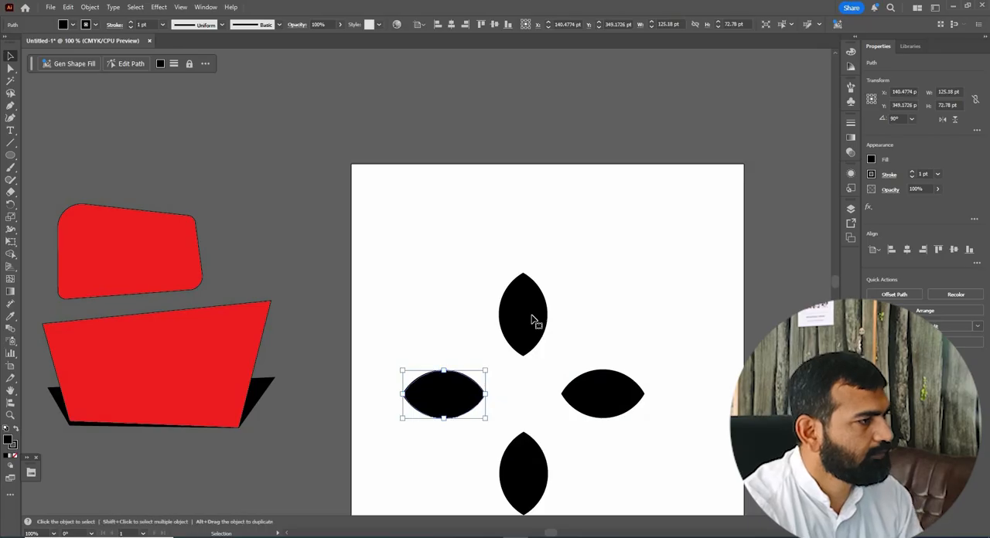
Select the four petals and make a copy rotated 45° about their common centre to form an eight-petal flower.
left_click(655, 273)
left_click_drag(409, 265, 634, 463)
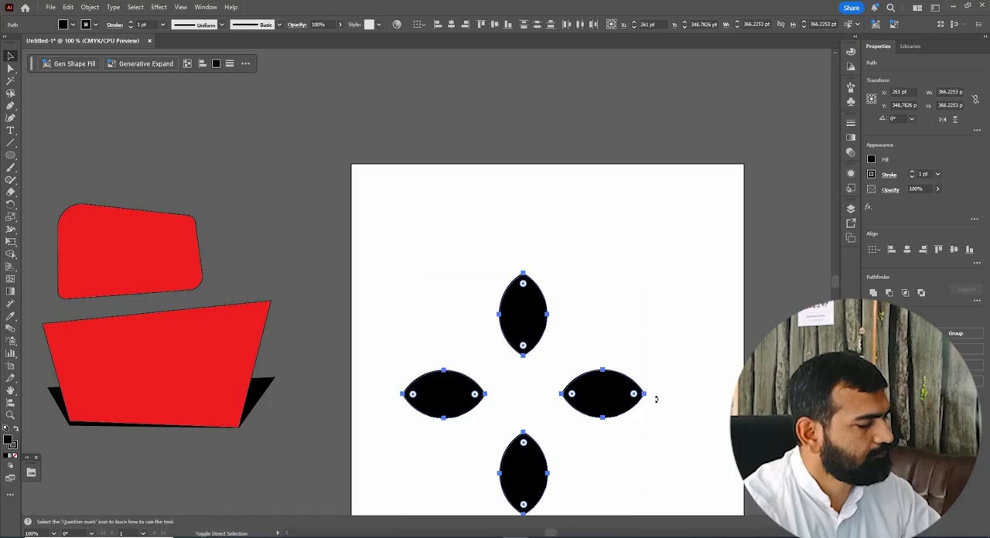
left_click_drag(671, 399, 542, 283)
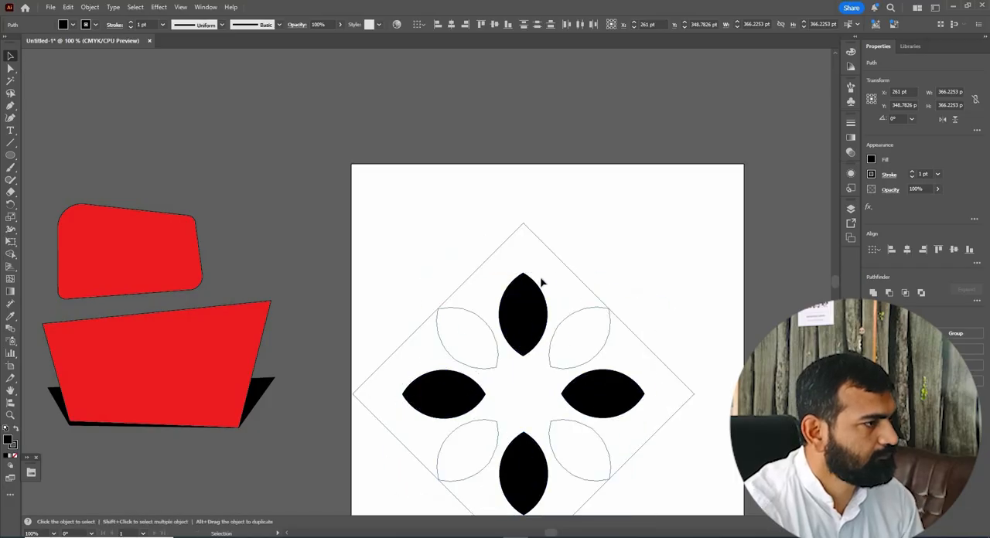
left_click_drag(435, 255, 640, 427)
left_click(705, 433)
Fill the four vertical and horizontal petals of the flower with dark blue.
scroll(541, 280, "down", 2)
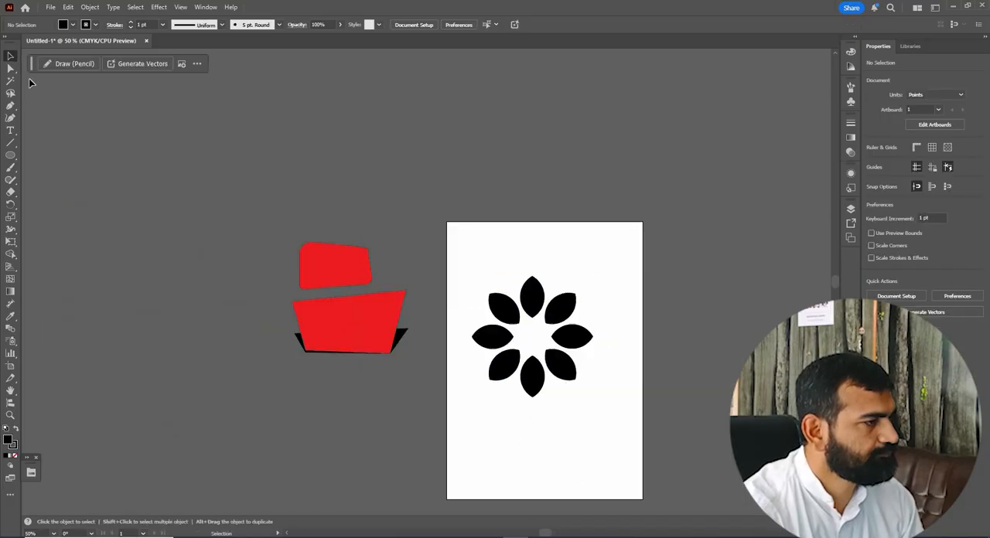
key("z")
left_click_drag(404, 228, 663, 440)
key("v")
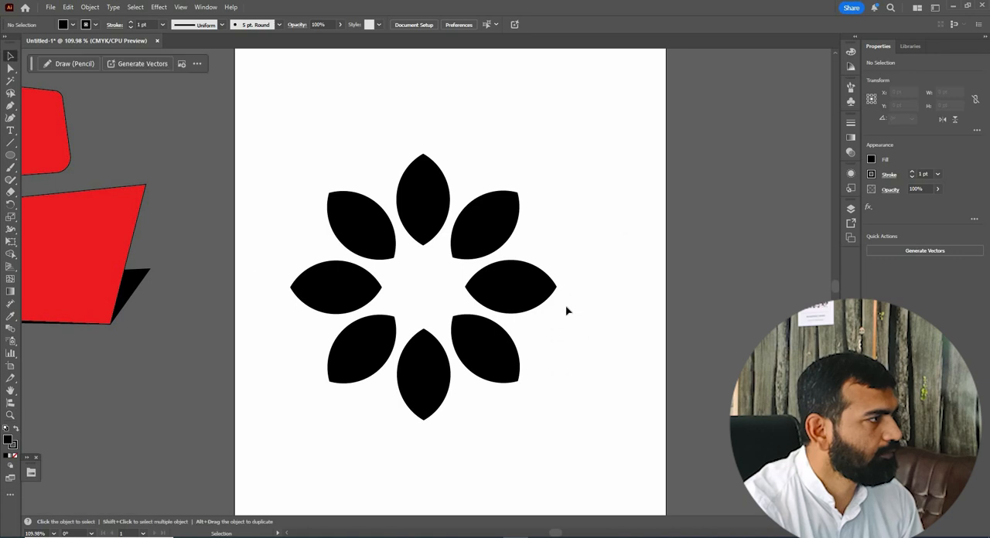
left_click_drag(405, 137, 421, 385)
left_click_drag(255, 272, 567, 307)
left_click(871, 159)
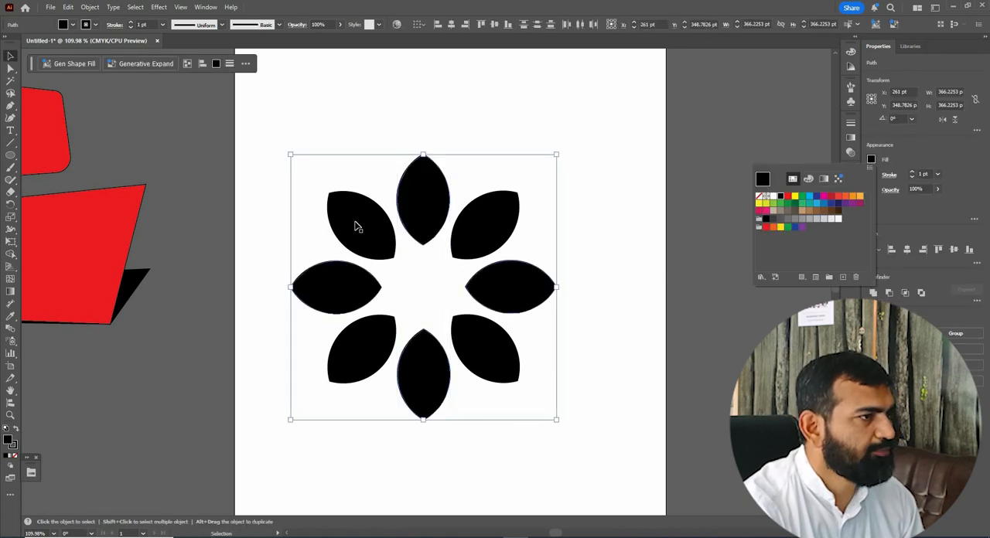
left_click(357, 352)
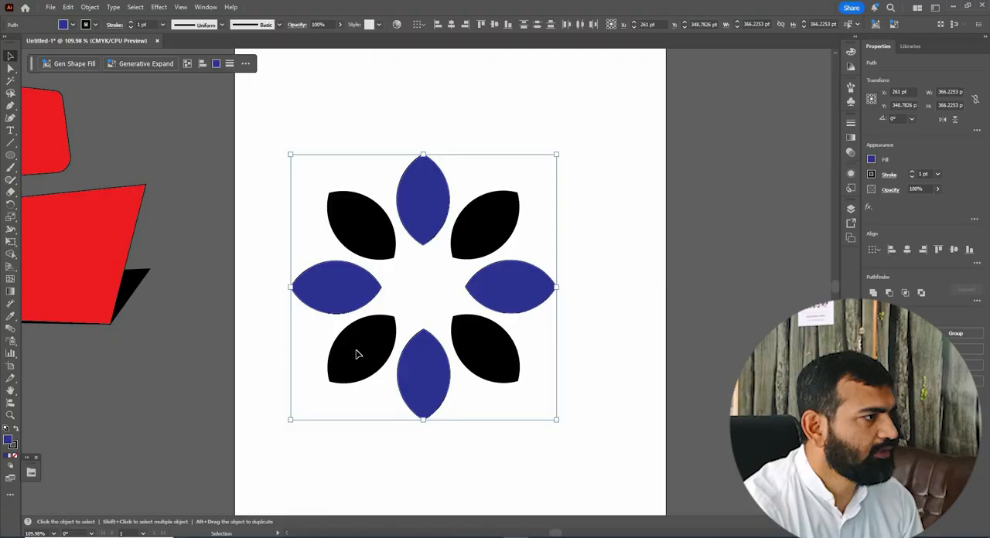
Select the four diagonal petals together and fill them with crimson red.
left_click(361, 225)
left_click(485, 225, "shift")
left_click(485, 349, "shift")
left_click(358, 354, "shift")
left_click(870, 160)
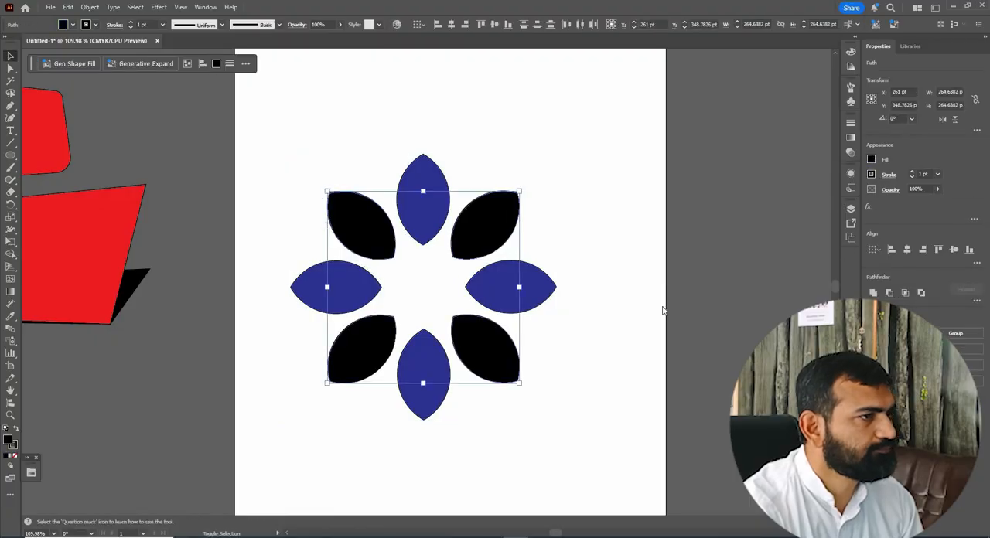
left_click(830, 195)
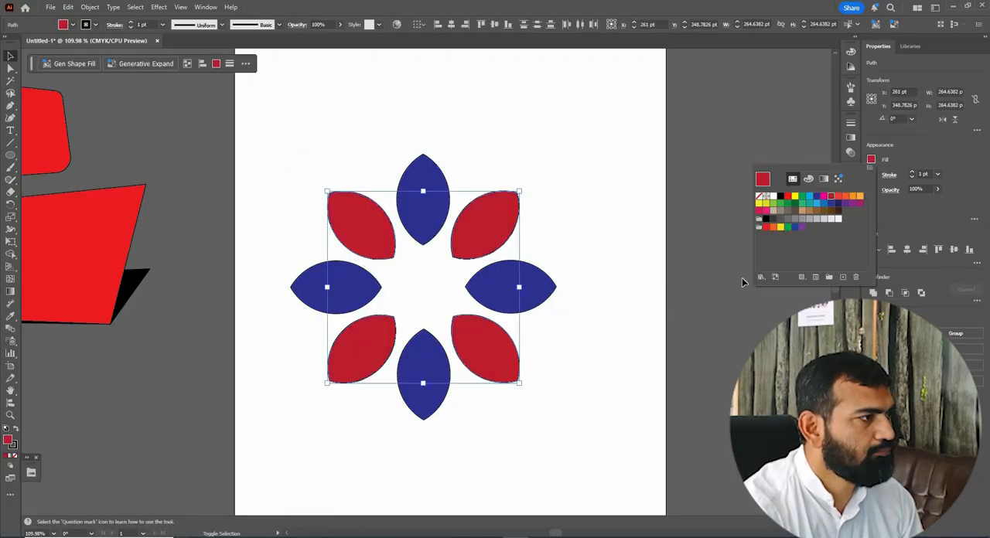
Remove the stroke from all eight petals and clear the selection.
left_click(615, 371)
left_click_drag(615, 372, 398, 155)
left_click(871, 174)
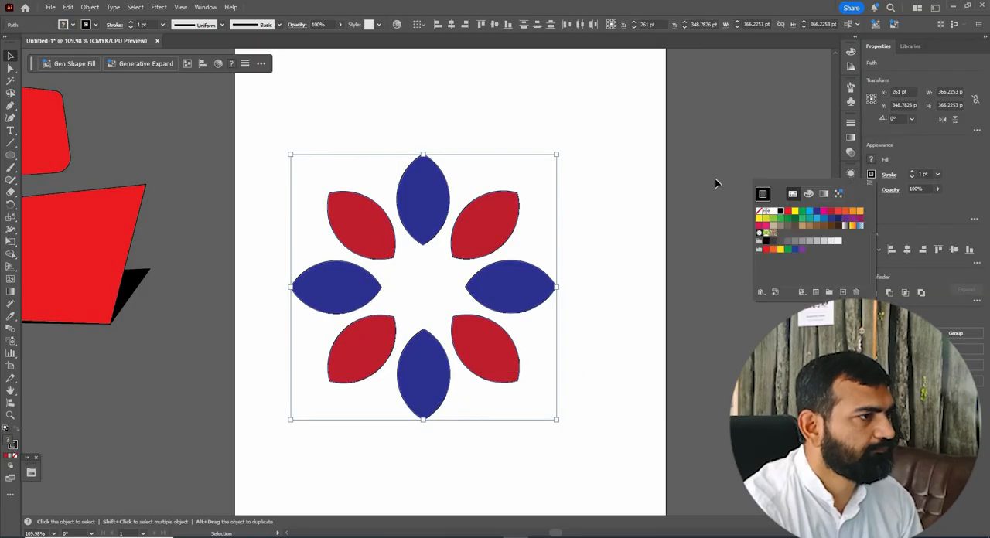
left_click(759, 211)
left_click(715, 184)
left_click(715, 183)
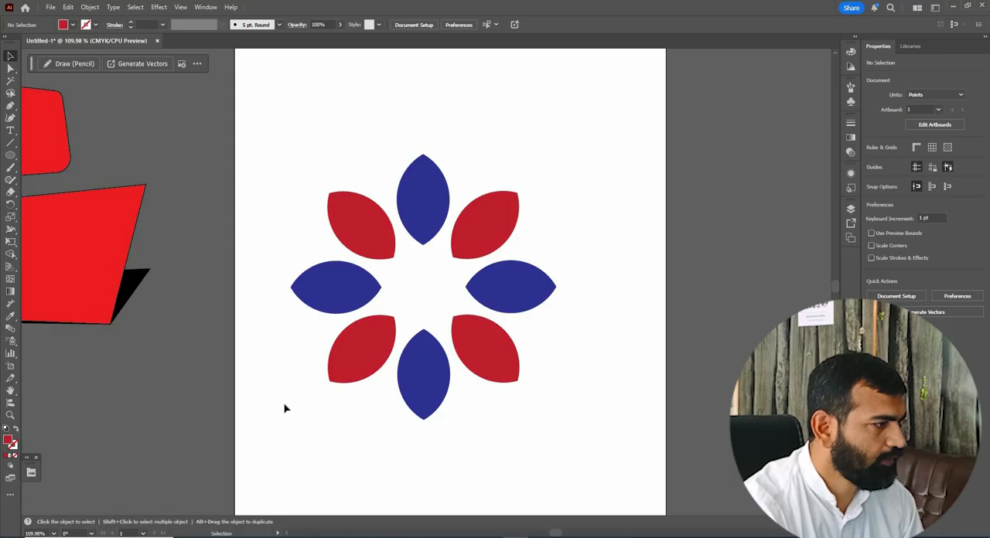
Group all eight petals and move the group to about X 268 pt, Y 334 pt.
left_click_drag(575, 138, 283, 422)
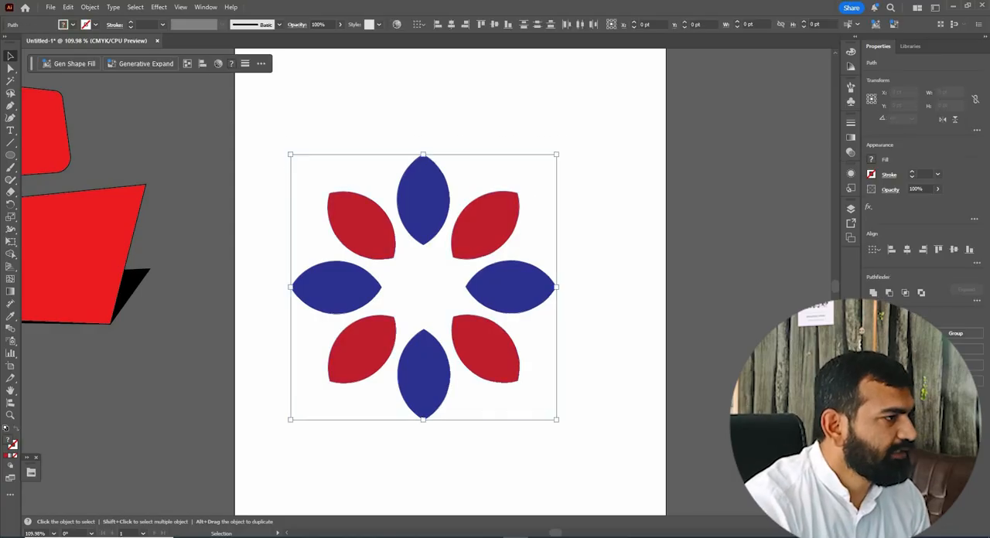
key("ctrl+g")
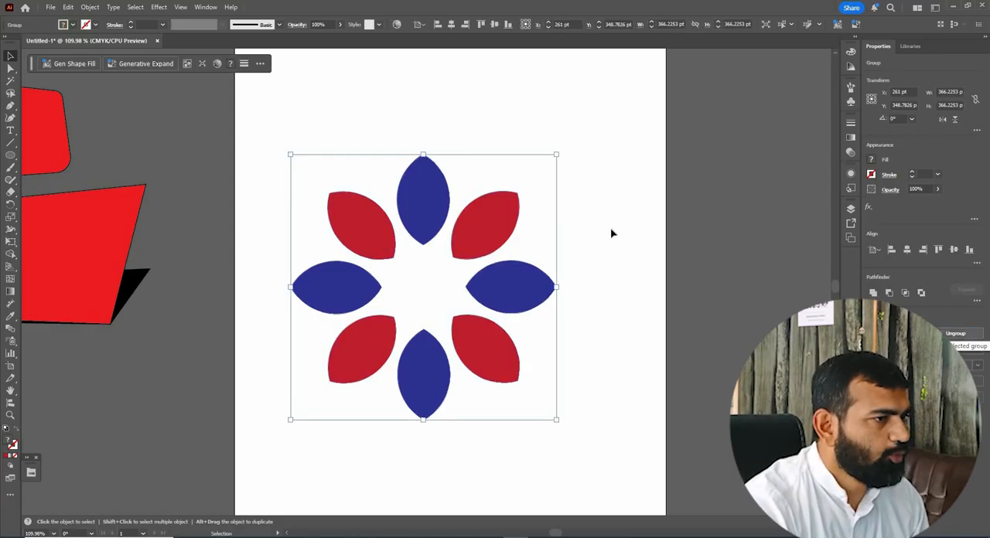
left_click(466, 226)
left_click_drag(480, 224, 419, 211)
key("ctrl+z")
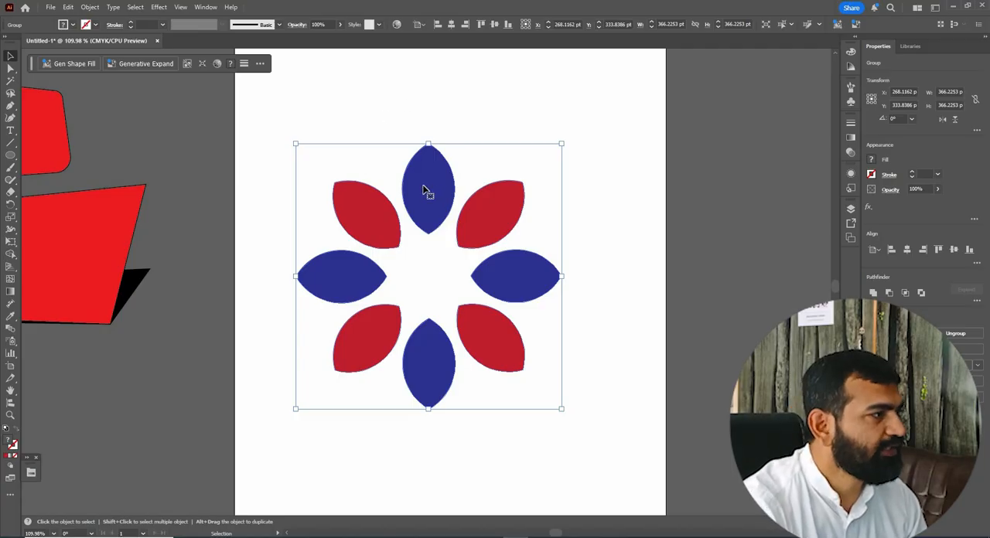
key("ctrl+shift+a")
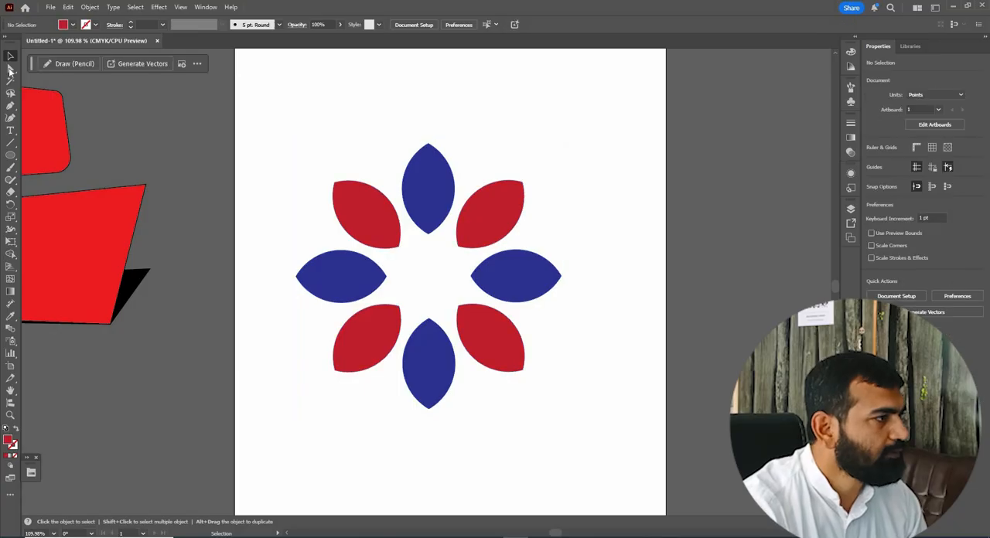
Select only the upper-left red petal inside the group with the Group Selection tool.
key("ctrl+z")
key("a")
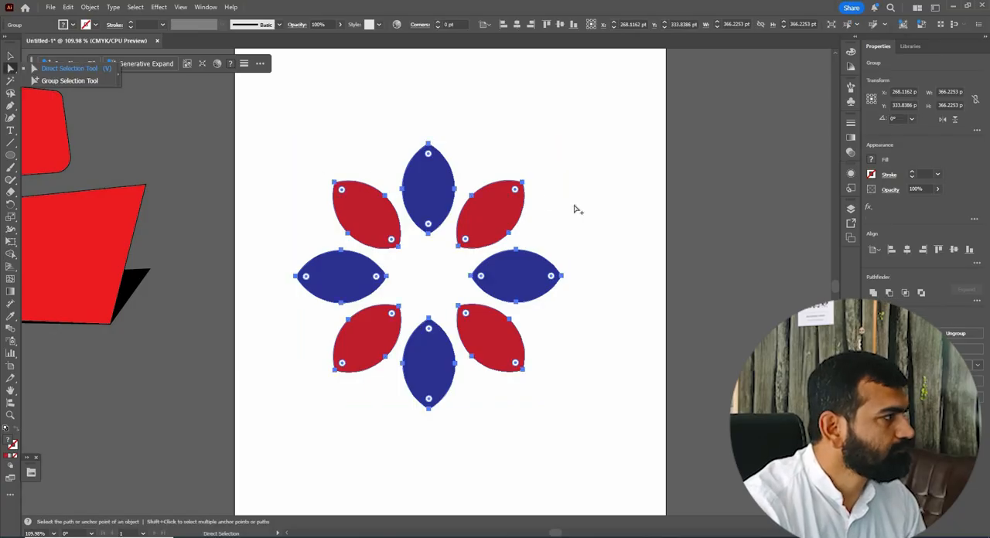
key("alt")
left_click(372, 216)
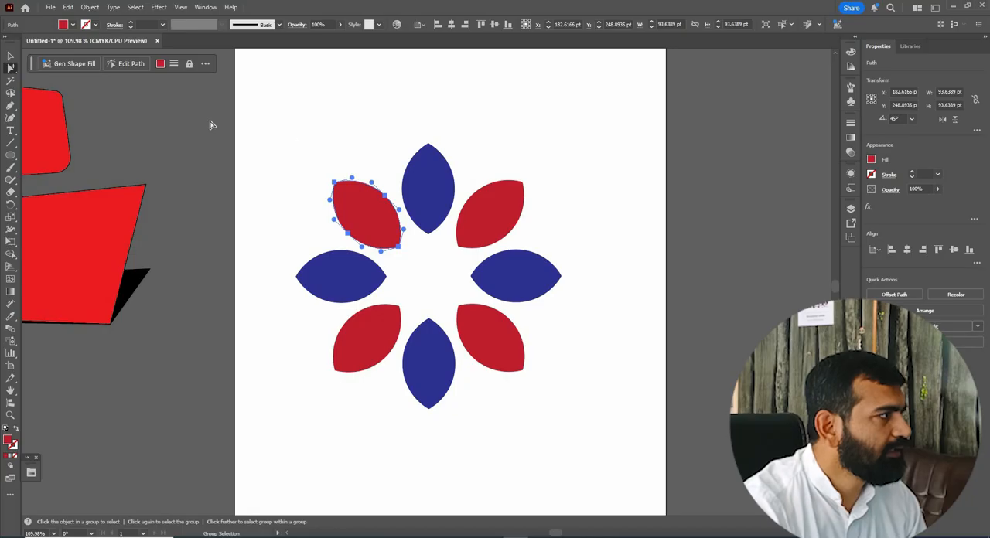
Select the whole flower group with the Selection tool and compare how the Direct Selection tool picks its petals.
right_click(11, 68)
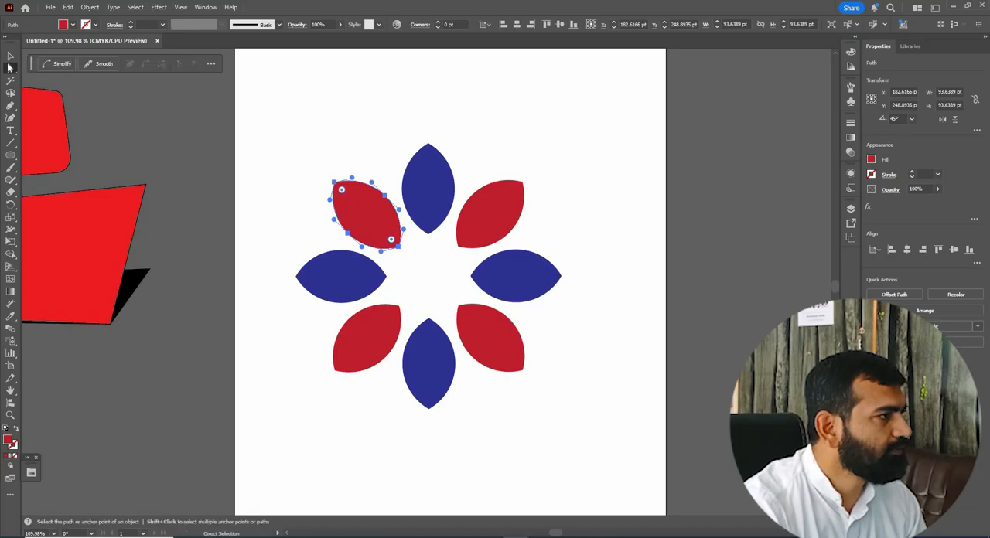
key("v")
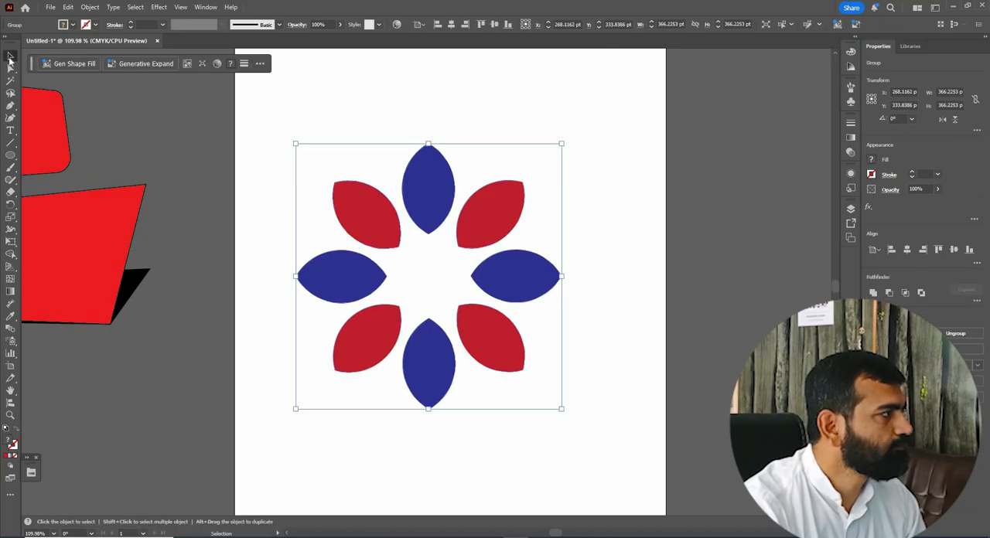
left_click(11, 68)
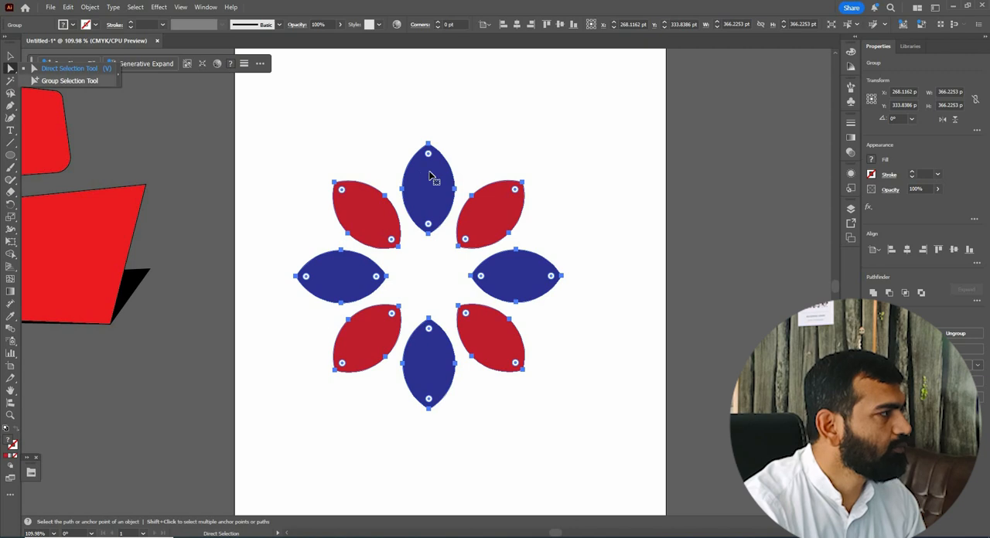
left_click(11, 56)
key("ctrl+shift+a")
key("ctrl+z")
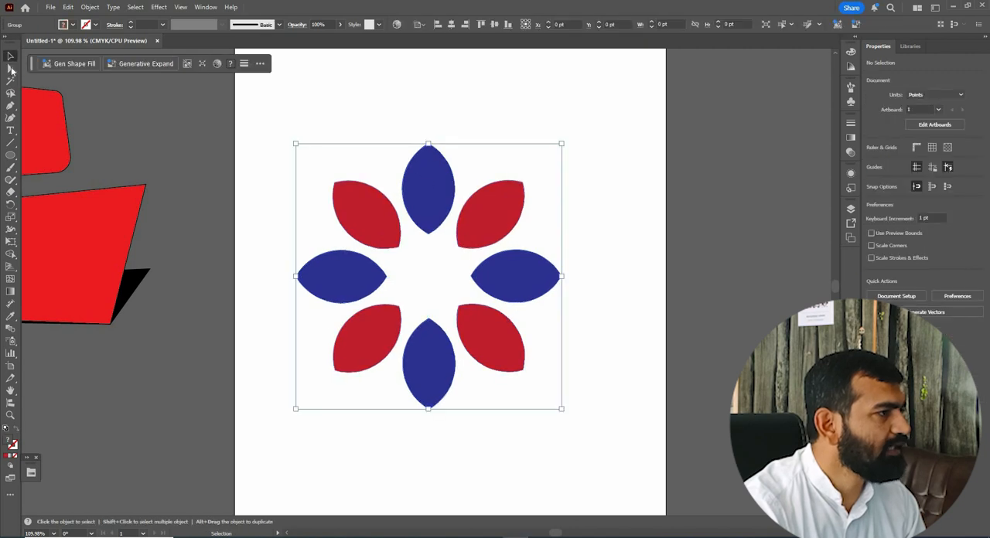
Try a light blue fill on the whole flower group with the Group Selection tool and undo it.
key("a")
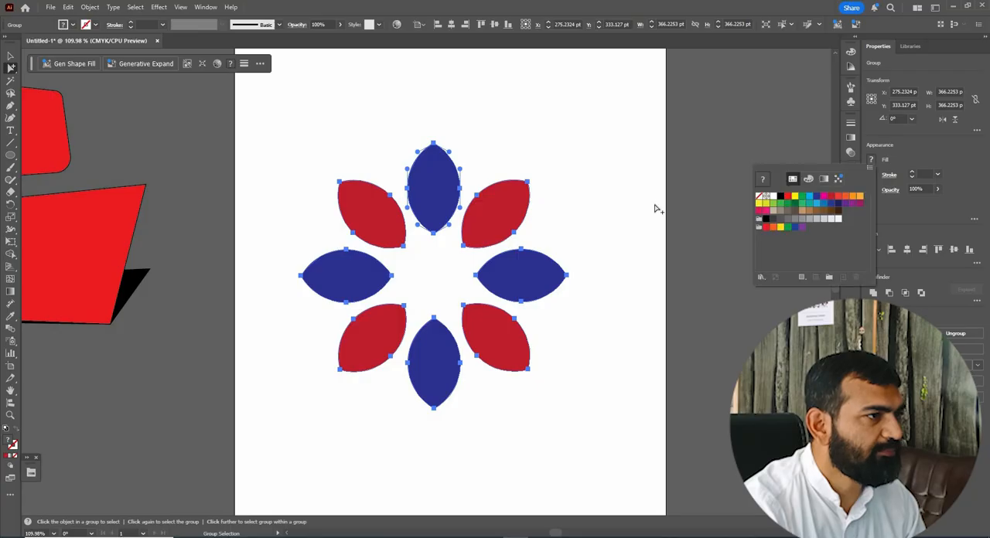
left_click(810, 196)
left_click(435, 201, "ctrl")
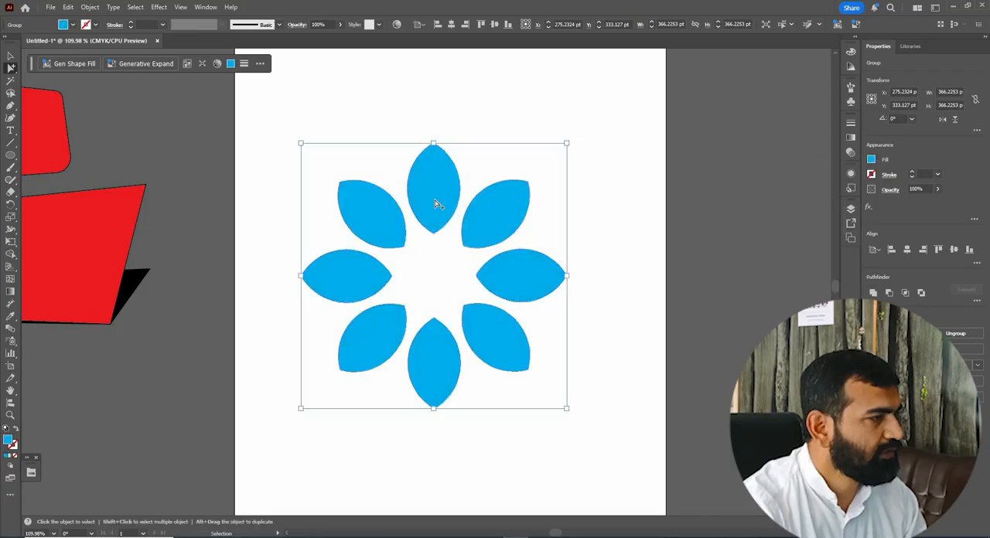
key("ctrl+z")
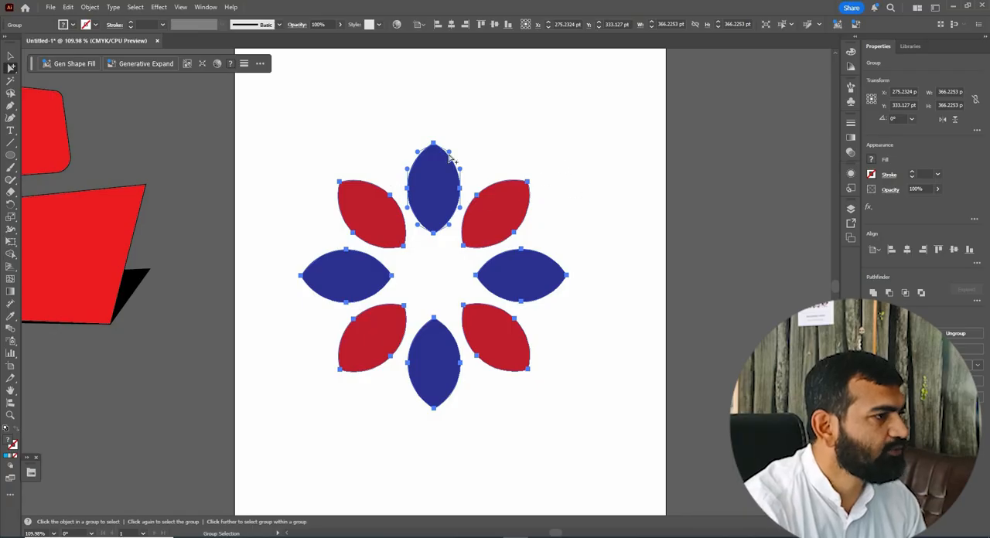
Clear the selection and pick individual petals around the flower one at a time with the Group Selection tool.
left_click(607, 197)
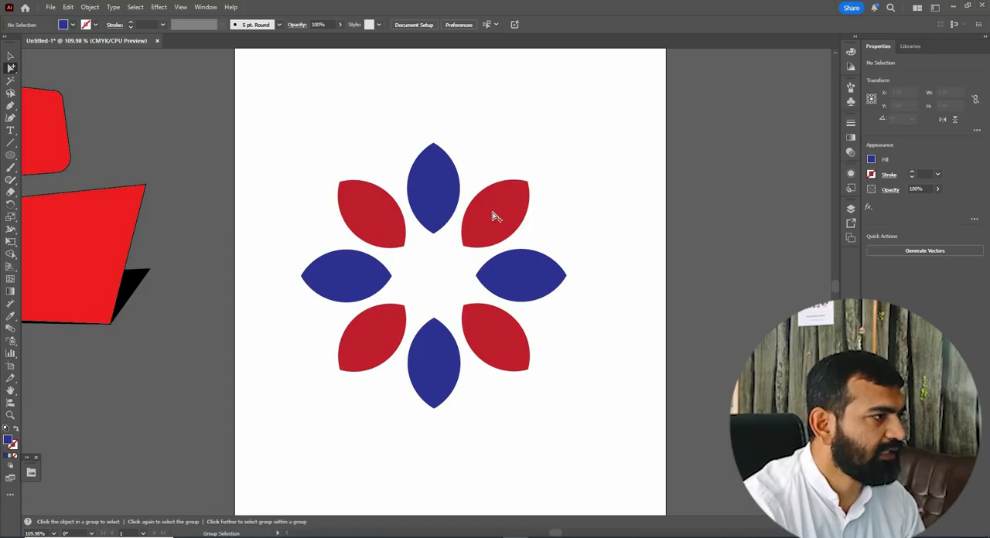
left_click(425, 193)
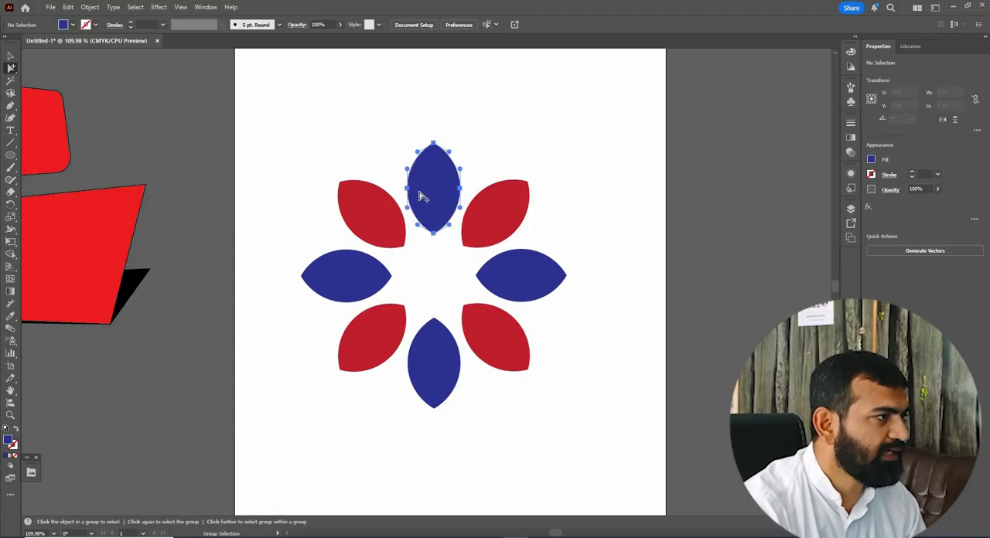
left_click(364, 332)
left_click(439, 365)
left_click(489, 336)
left_click(347, 276)
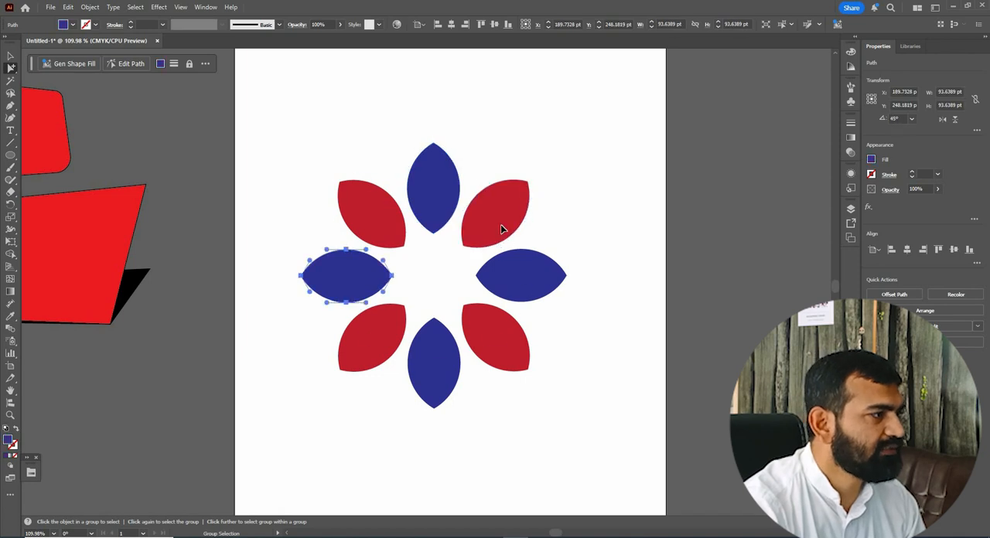
left_click(367, 336)
left_click(435, 364)
left_click(493, 337)
left_click(520, 276)
left_click(437, 208)
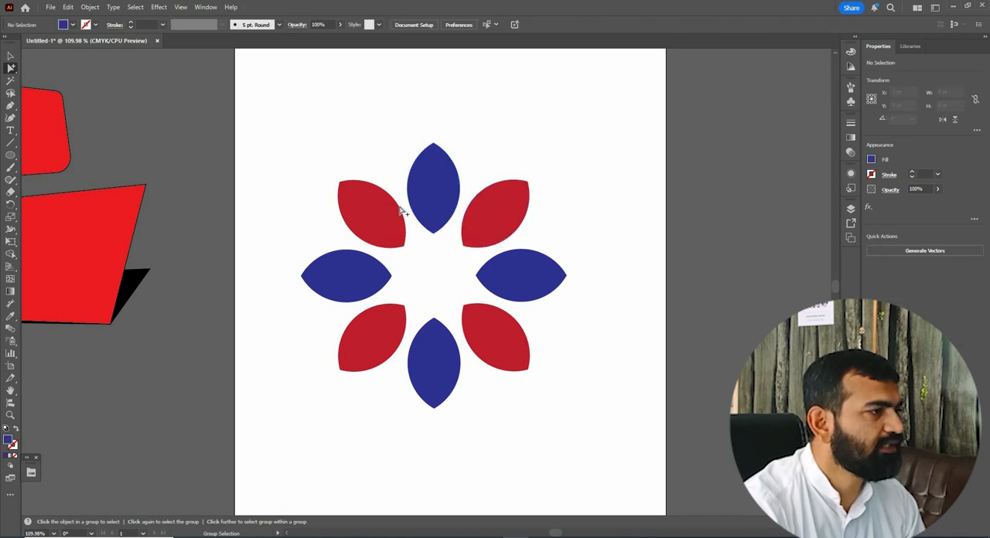
left_click(399, 213)
left_click(371, 279)
left_click(452, 361)
left_click(433, 190)
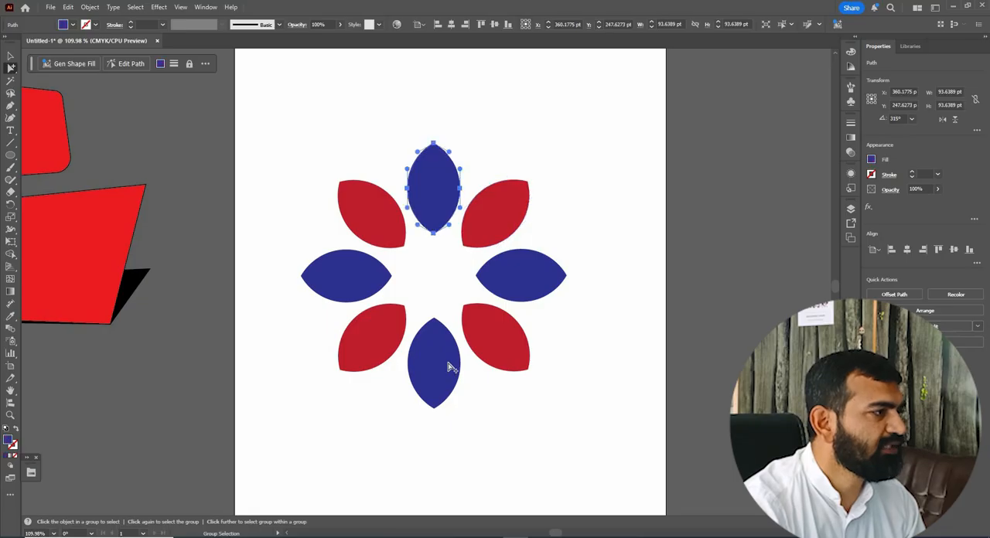
left_click(372, 215)
left_click(347, 276)
left_click(371, 337)
left_click(435, 365)
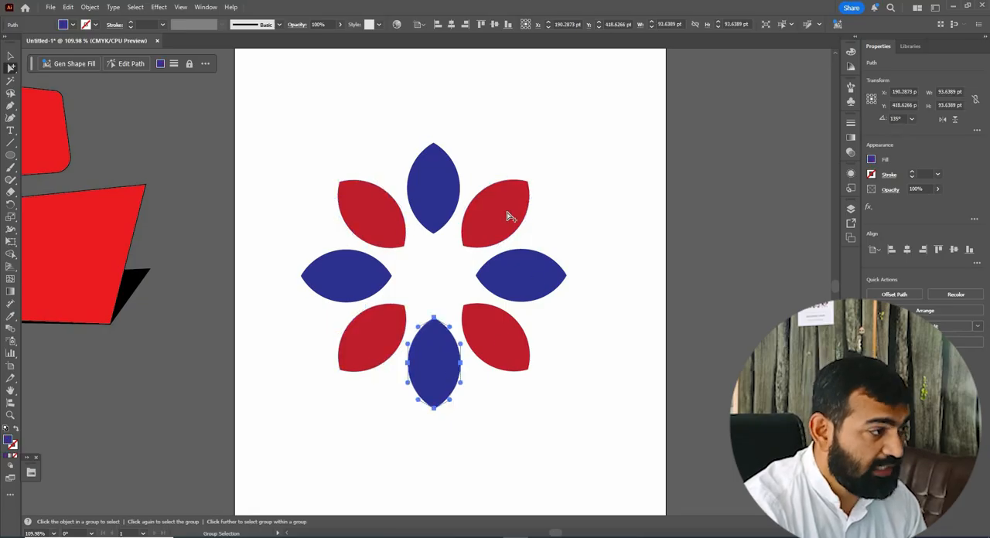
left_click(492, 337)
Select only the flower's right-hand petal and fill it with purple.
left_click(515, 286)
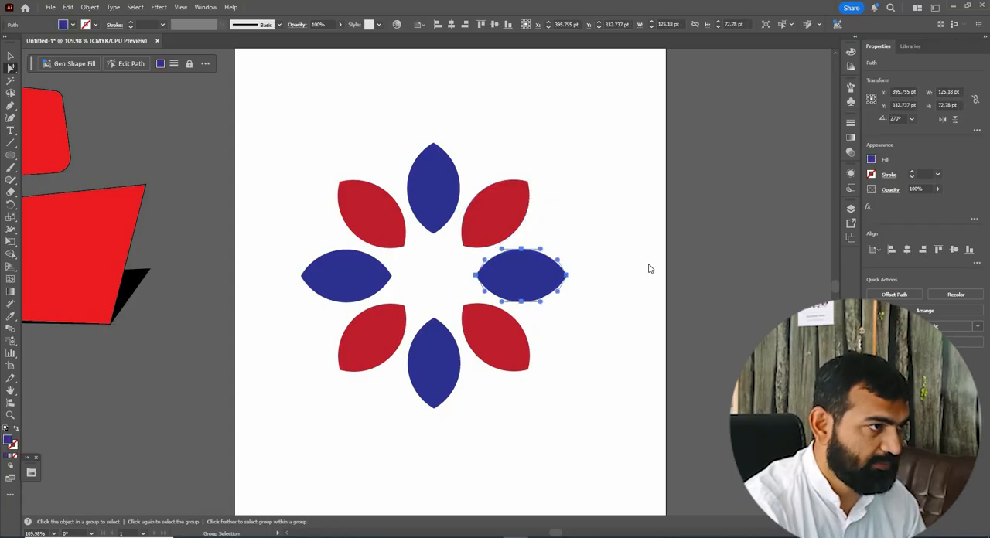
left_click(871, 159)
left_click(808, 211)
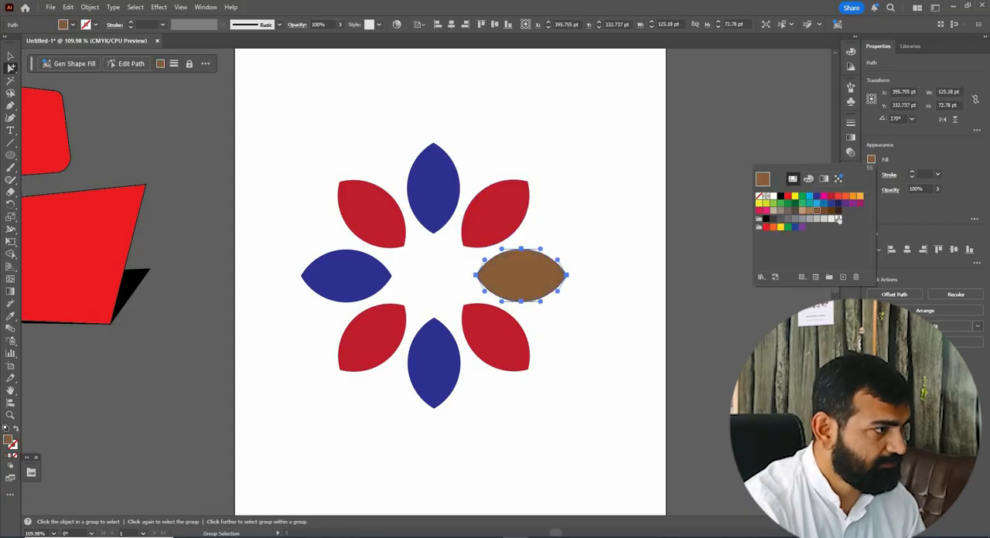
left_click(489, 222)
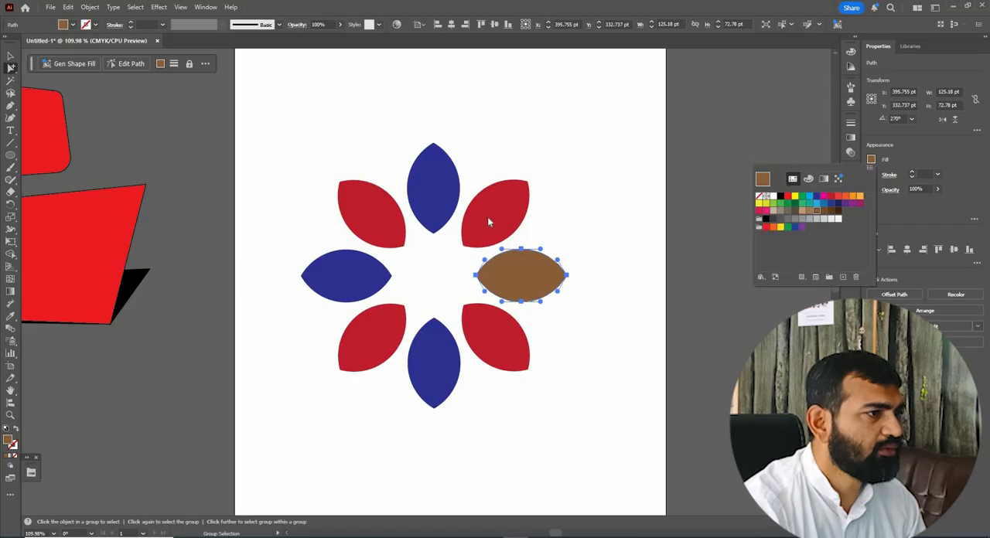
left_click(845, 204)
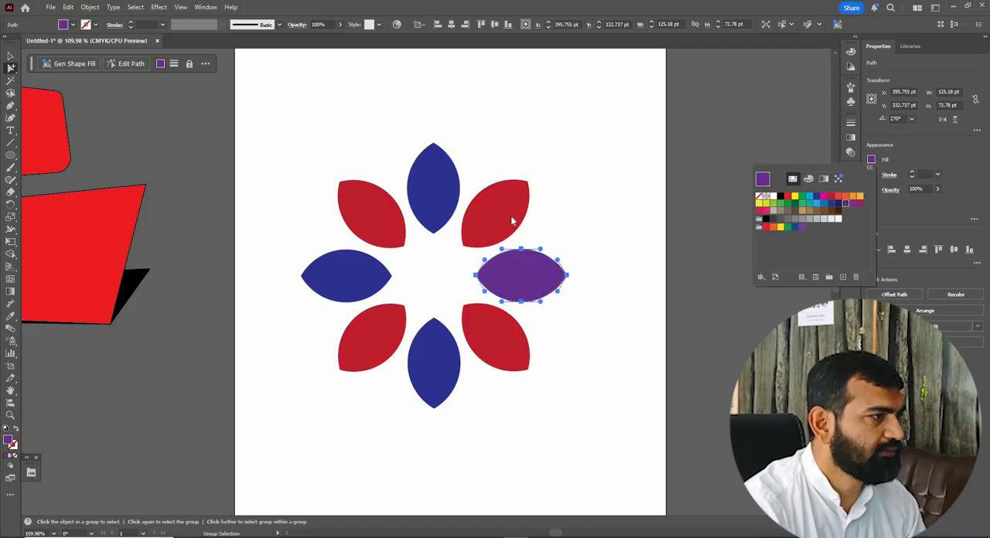
left_click(507, 222)
left_click(873, 160)
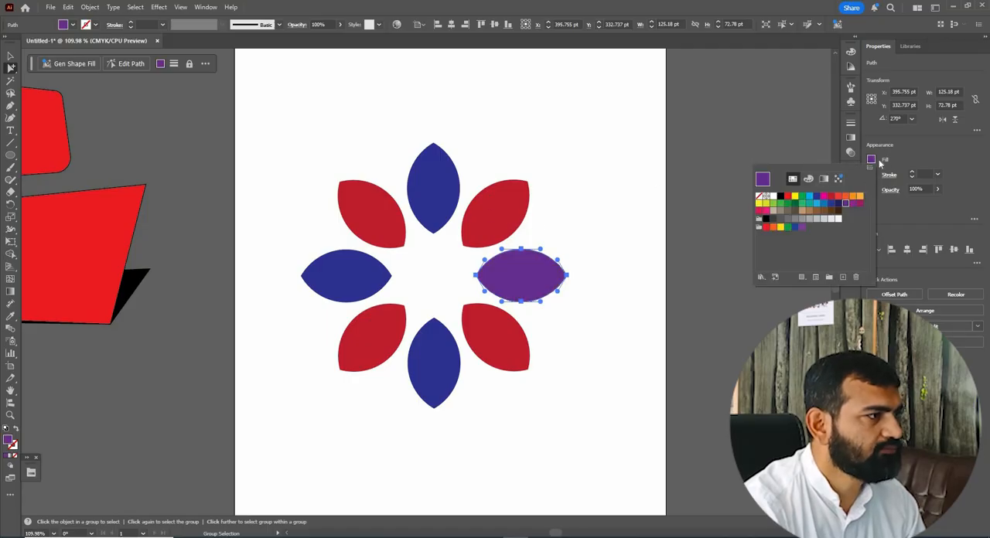
left_click(878, 163)
Select only the upper-right red petal and fill it with dark magenta.
left_click(506, 222)
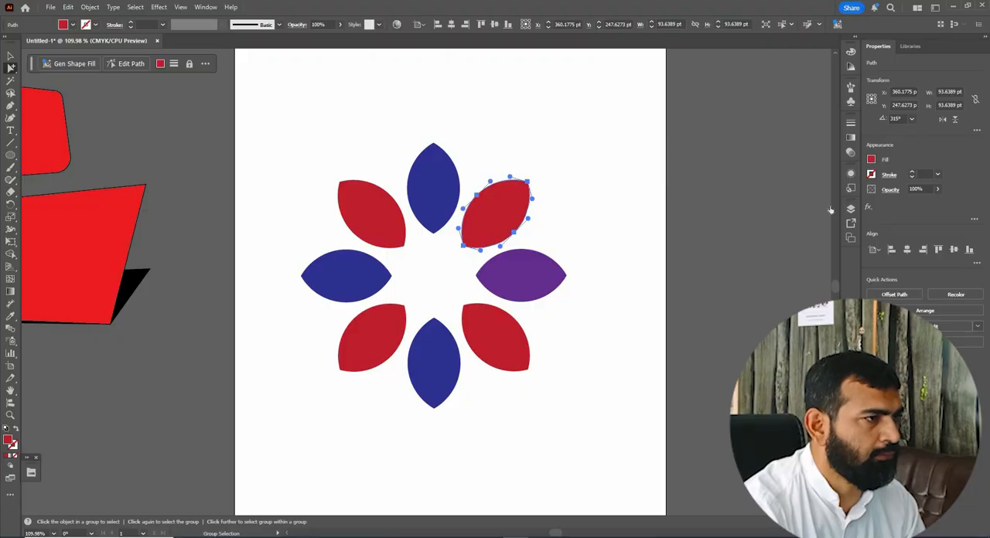
left_click(871, 160)
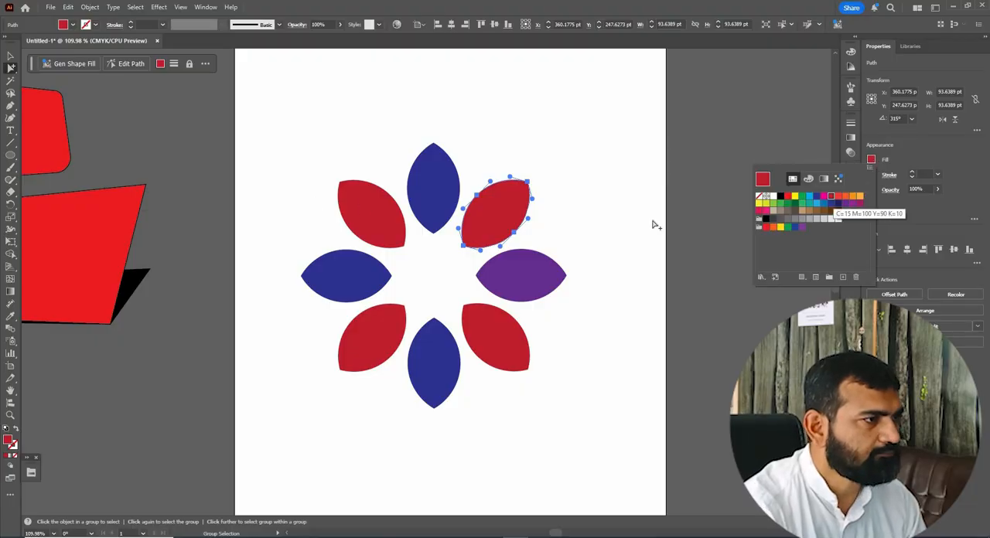
left_click(860, 204)
left_click(872, 162)
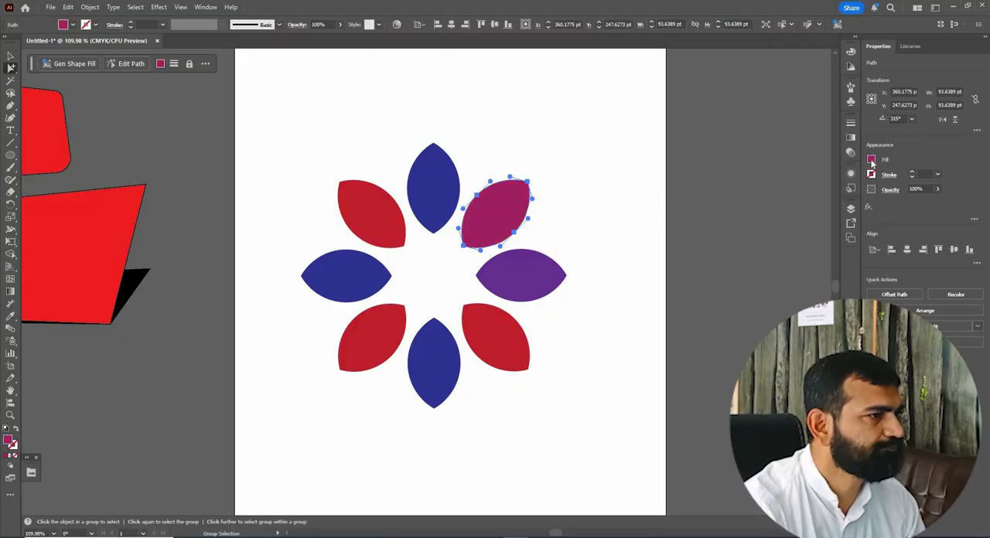
Select only the upper-left red petal and fill it with yellow-green.
left_click(376, 218)
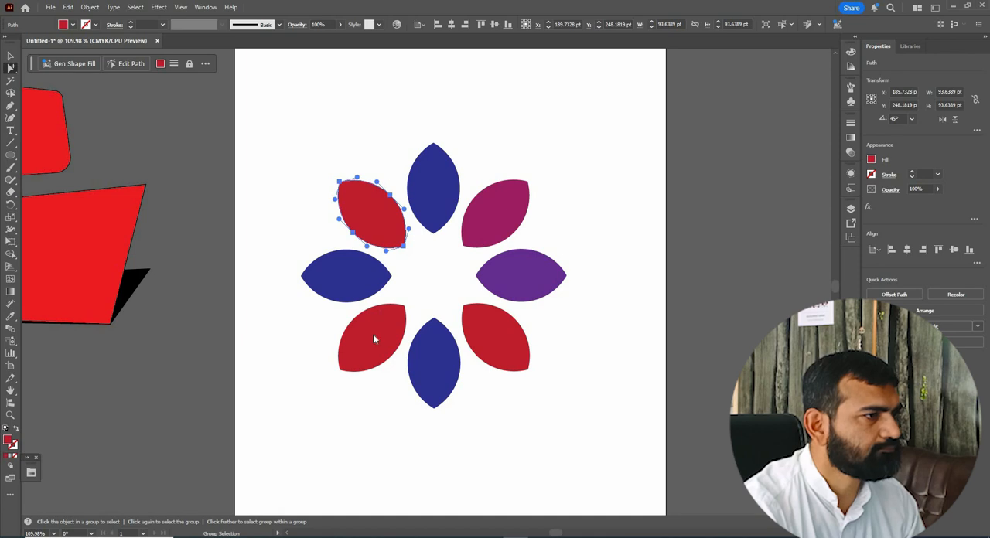
left_click(871, 160)
left_click(766, 204)
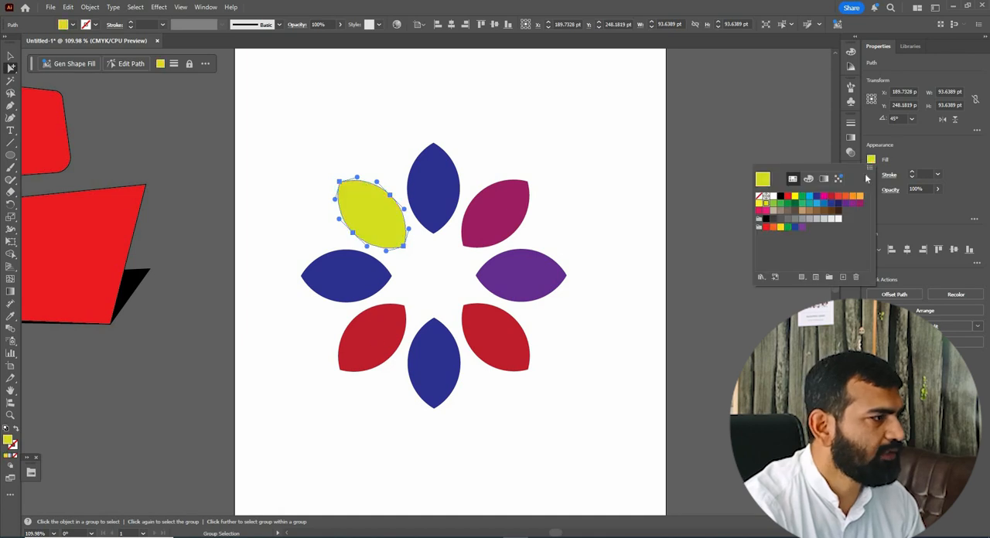
Select only the lower-left red petal and fill it with light blue.
left_click(386, 336)
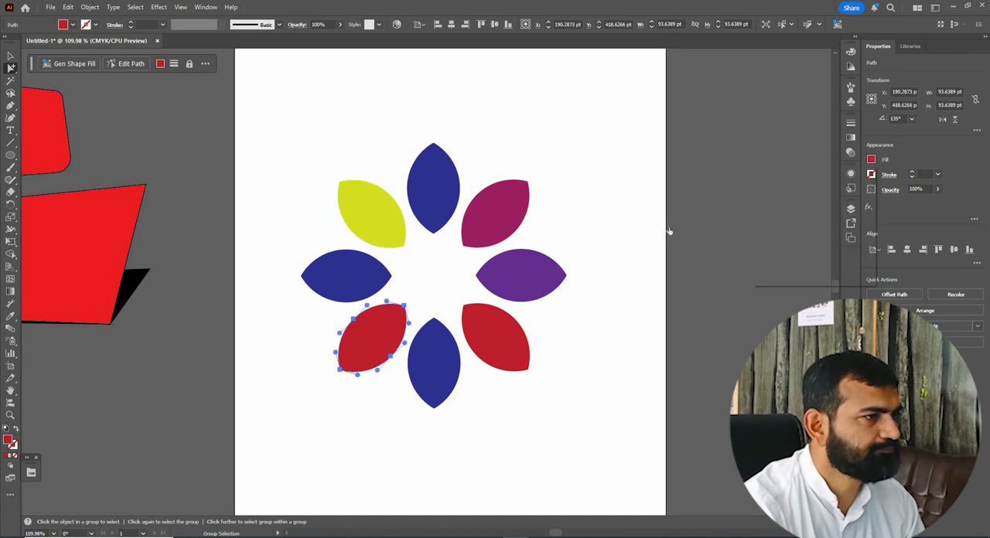
left_click(871, 159)
left_click(809, 196)
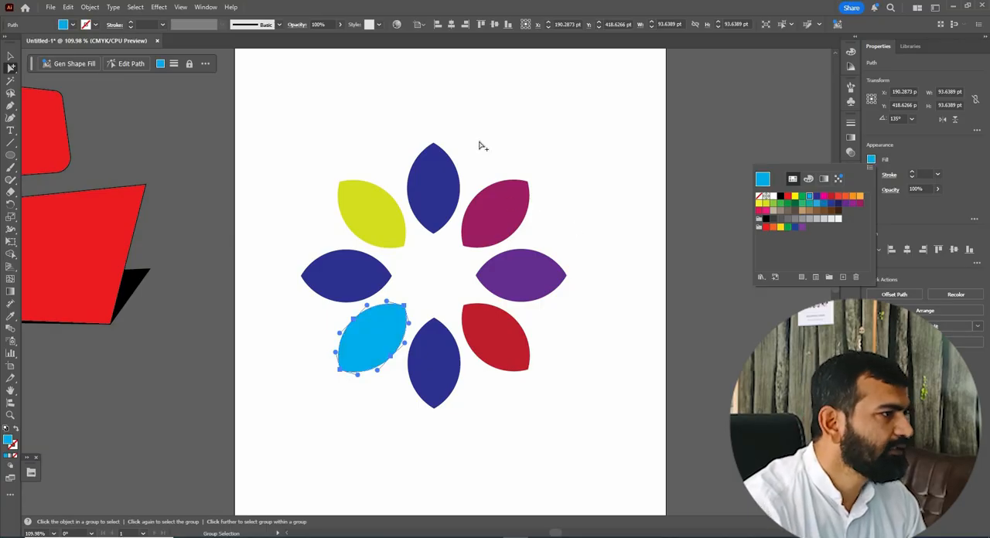
left_click(385, 116)
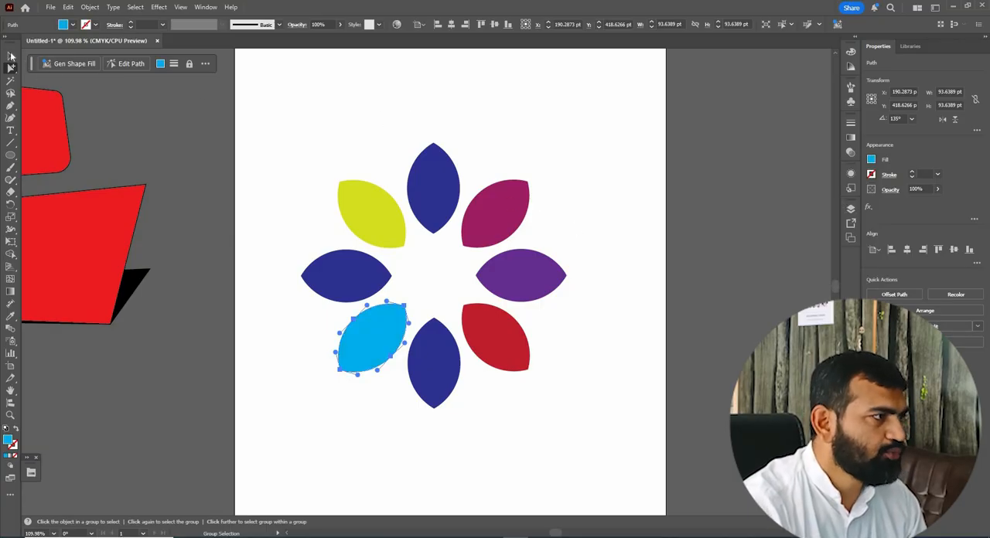
Clear the single-petal selection and select the whole flower group with the Selection tool.
key("v")
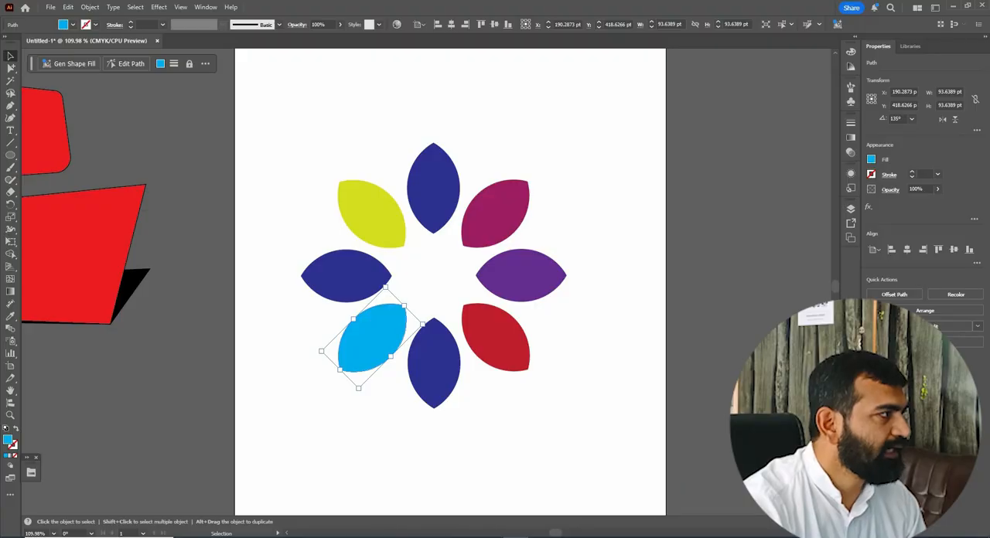
left_click(473, 400)
left_click(380, 283)
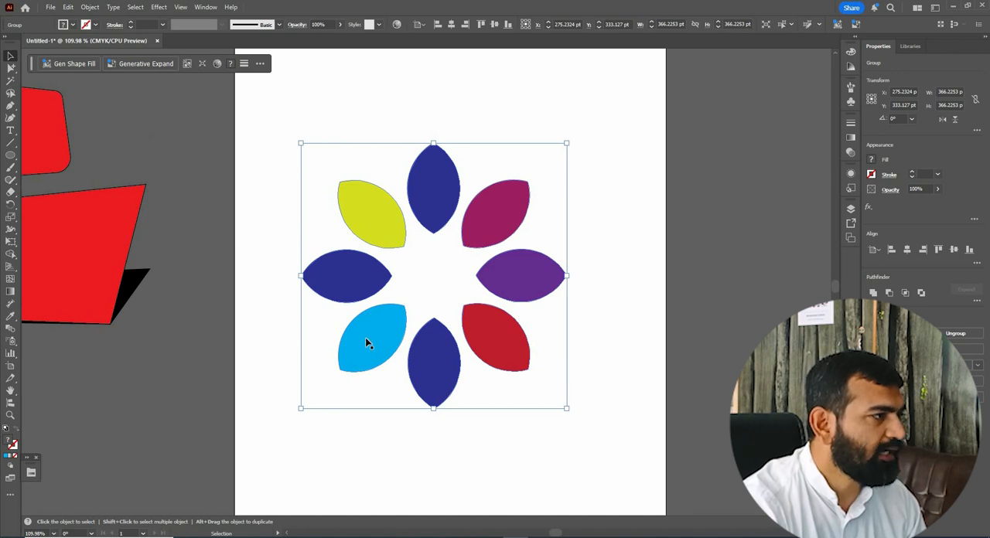
Isolate the flower group, select single petals such as the yellow-green one inside it, and exit isolation.
double_click(414, 178)
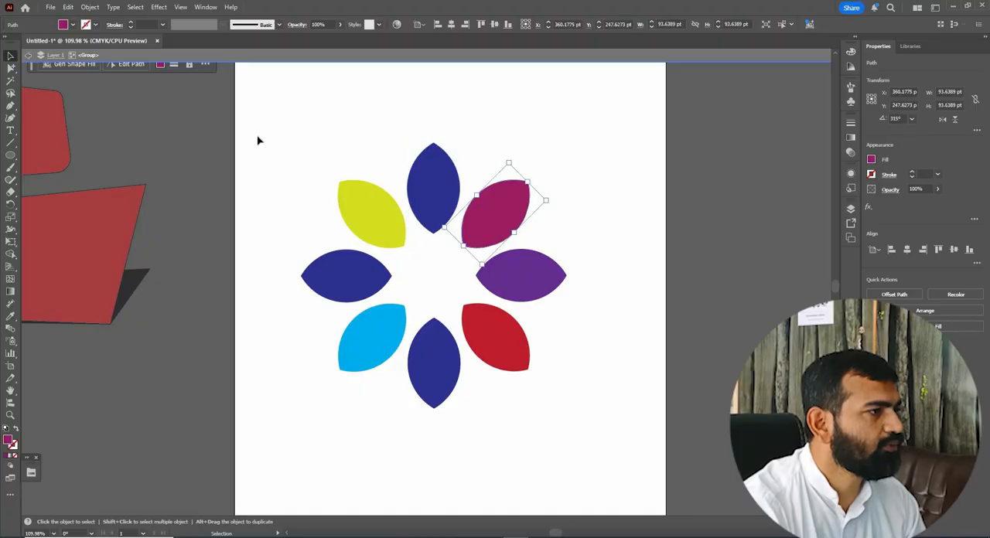
left_click(302, 230)
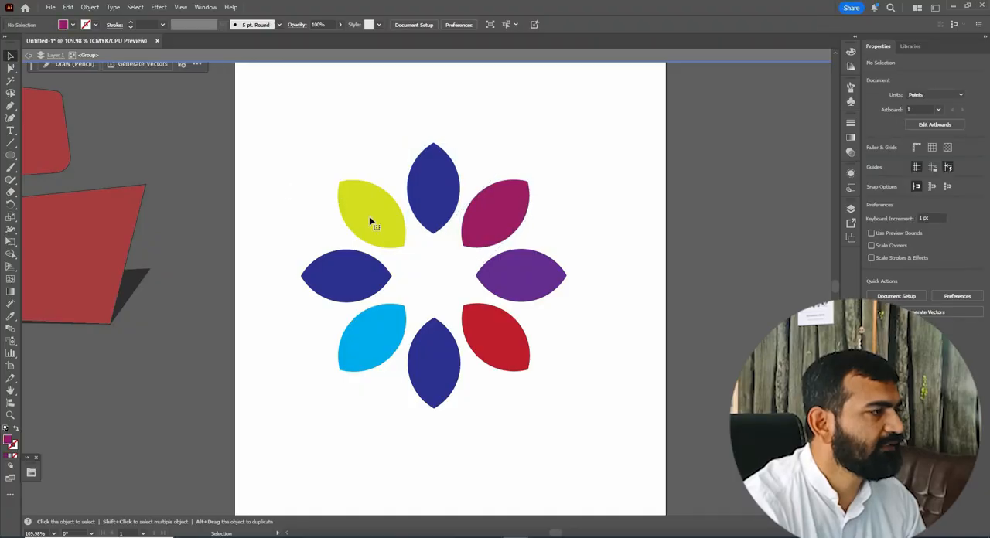
left_click(392, 193)
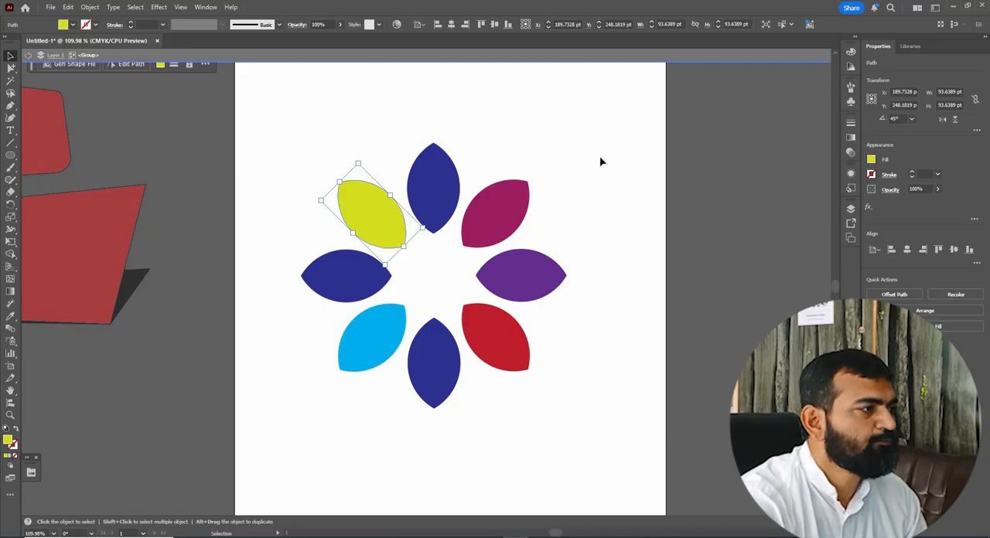
key("Escape")
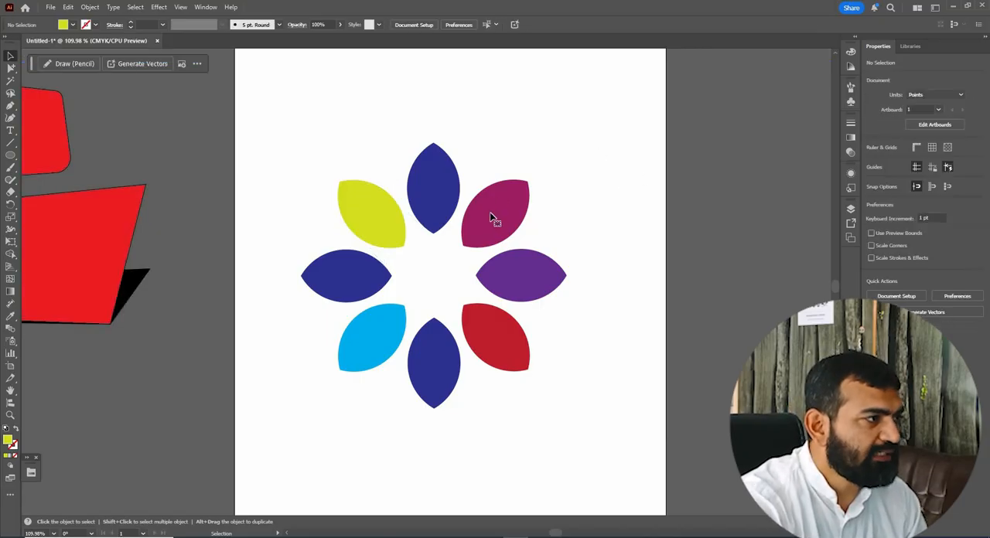
Move the flower group slightly up and left, and select its top blue petal in isolation mode.
left_click(434, 184)
mouse_move(435, 184)
left_mouse_down()
mouse_move(436, 167)
mouse_move(432, 181)
left_mouse_up()
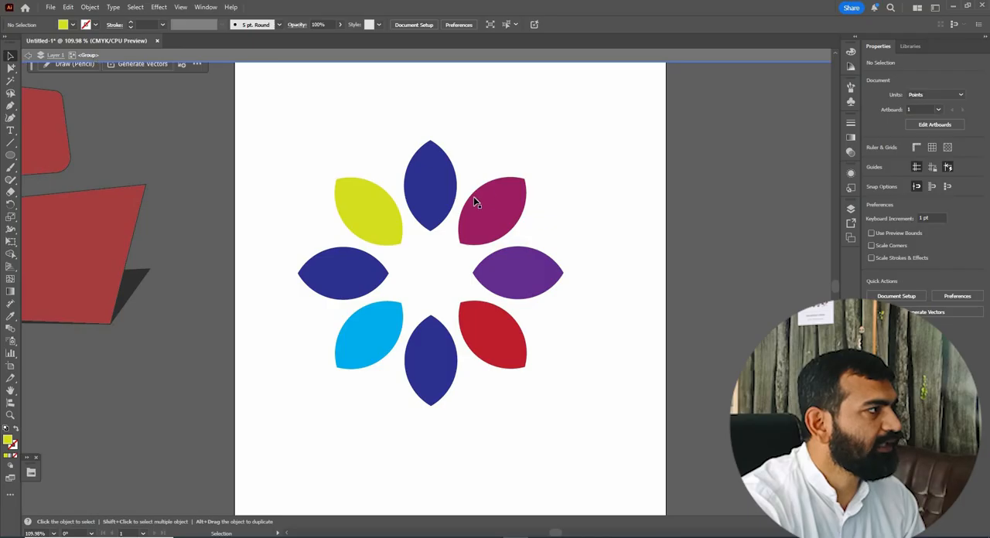
left_click(424, 186)
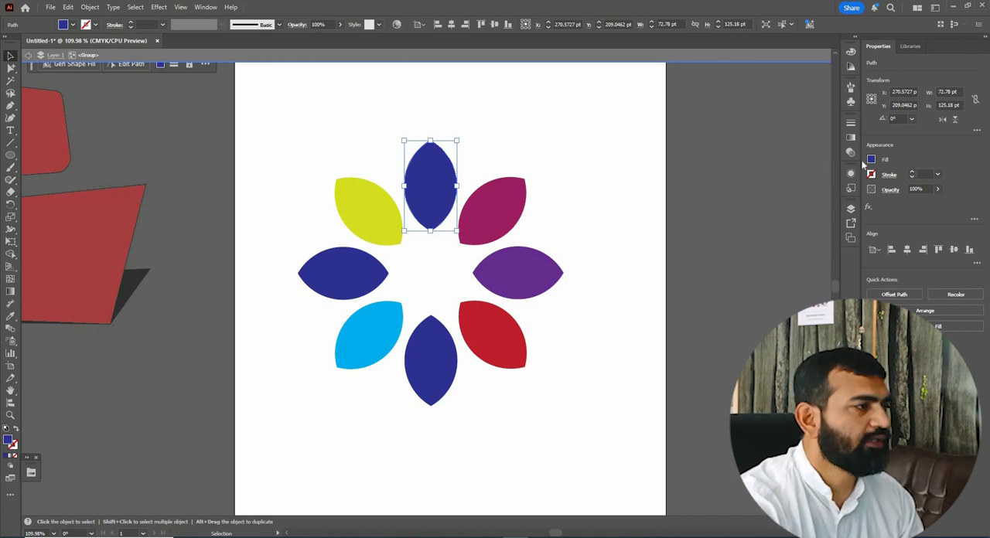
key("ctrl+shift+a")
key("ctrl+z")
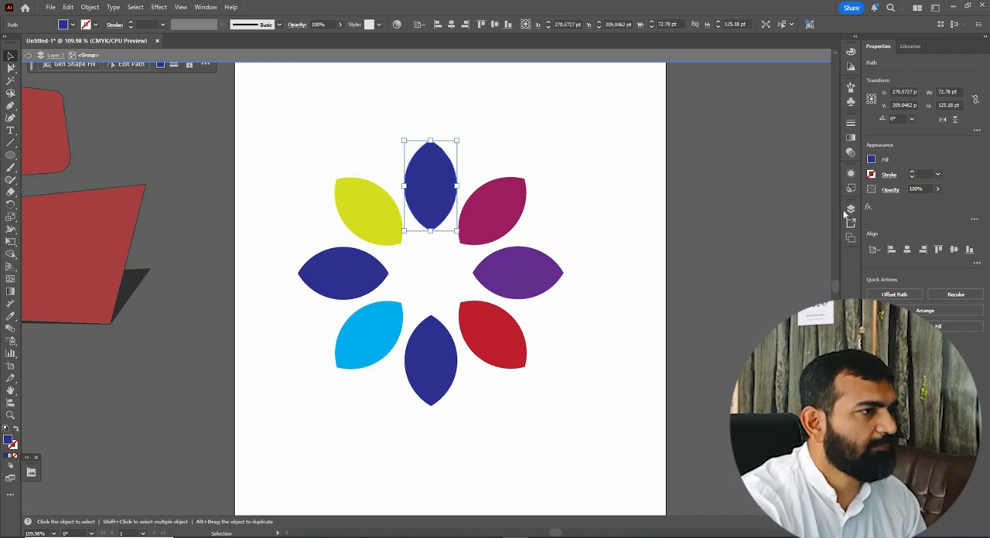
Fill the flower's top petal with medium blue and its right petal with dark green.
left_click(872, 159)
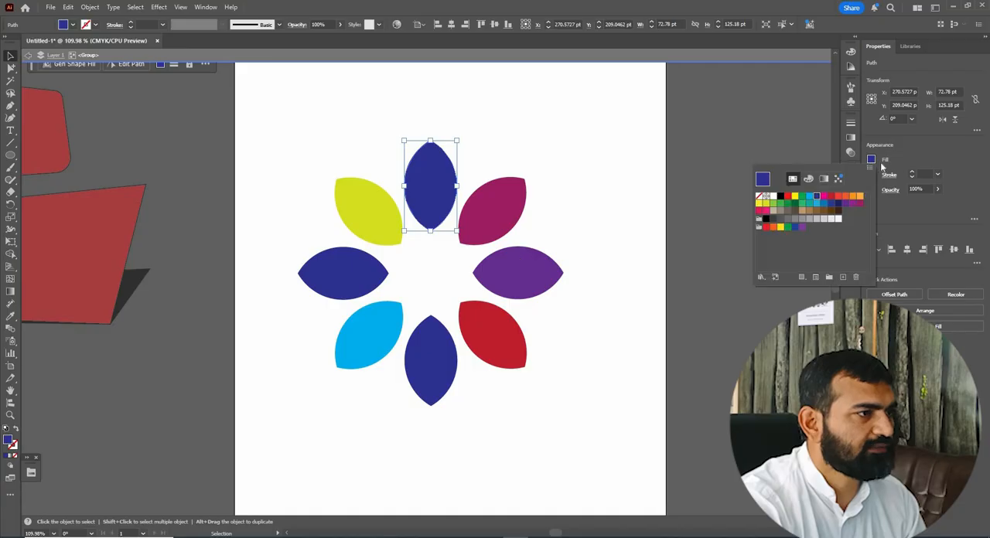
left_click(821, 200)
key("Escape")
left_click(511, 273)
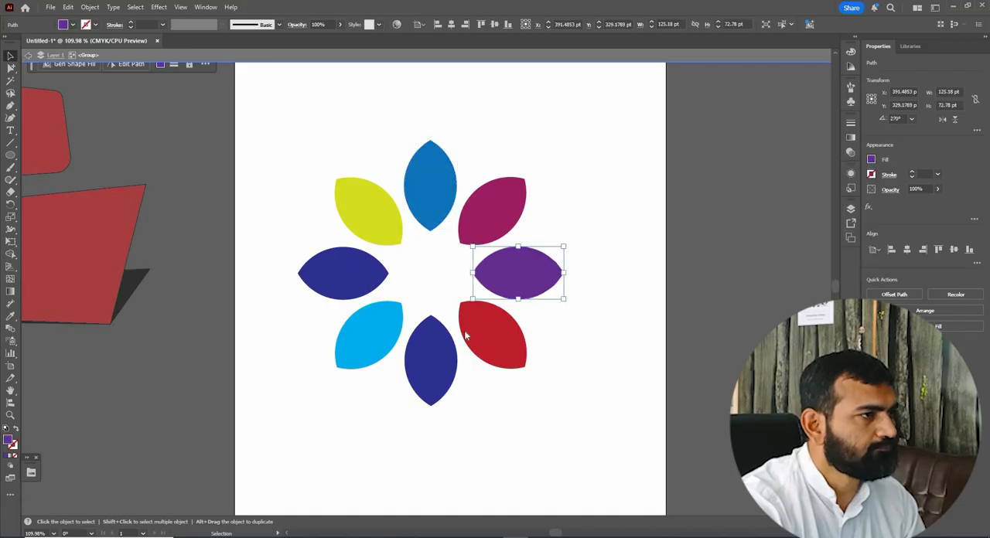
left_click(871, 160)
left_click(802, 209)
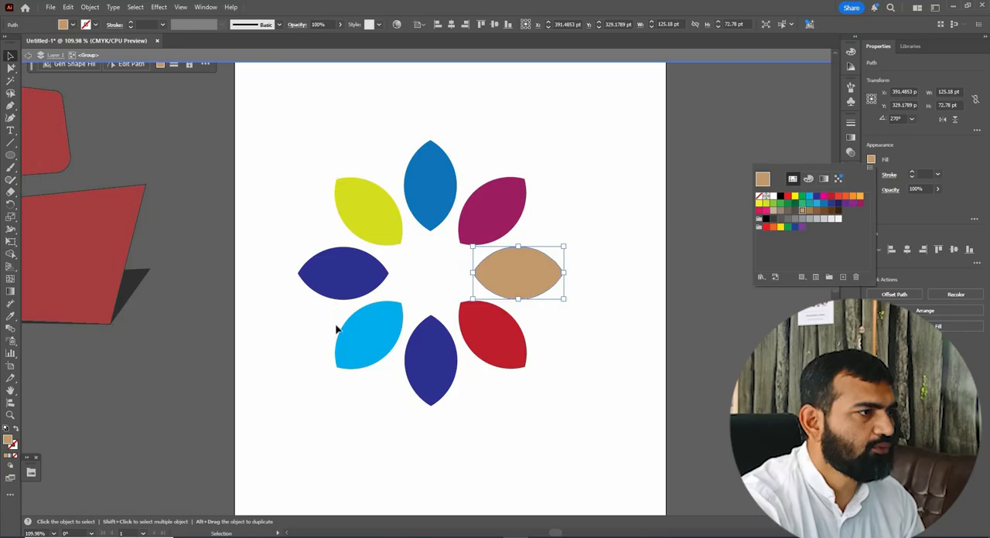
left_click(787, 203)
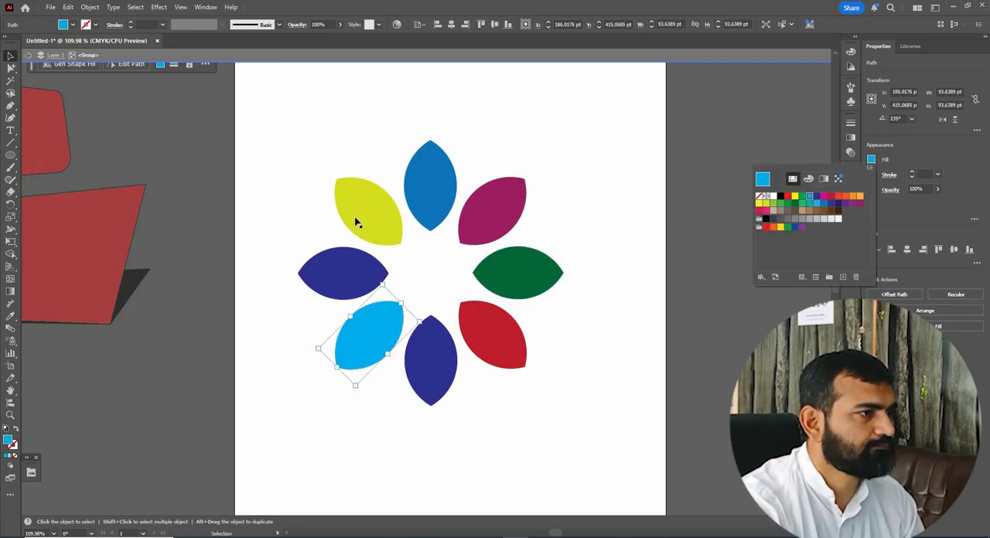
Recolour the lower-left light blue petal dark brown and the upper-left yellow-green petal bright red.
left_click(805, 210)
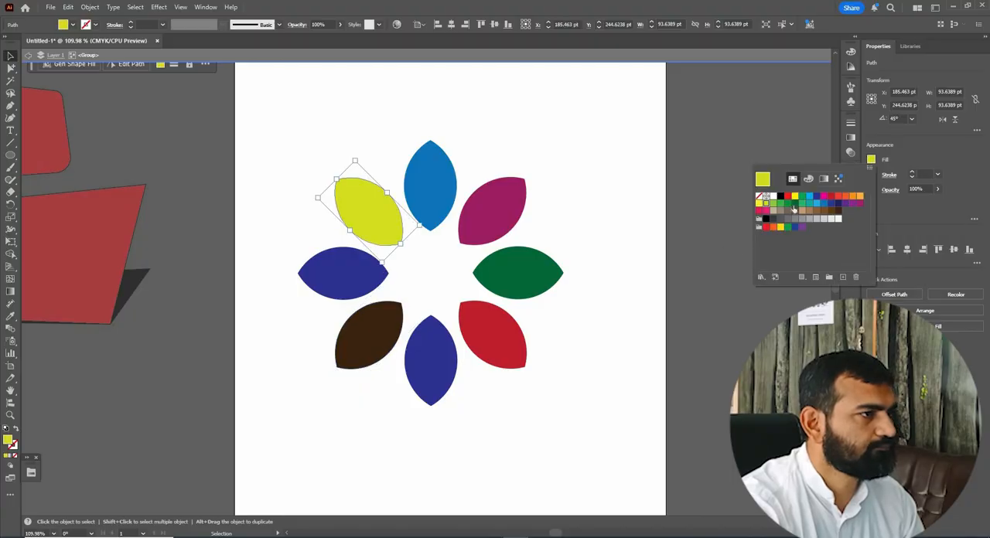
left_click(795, 209)
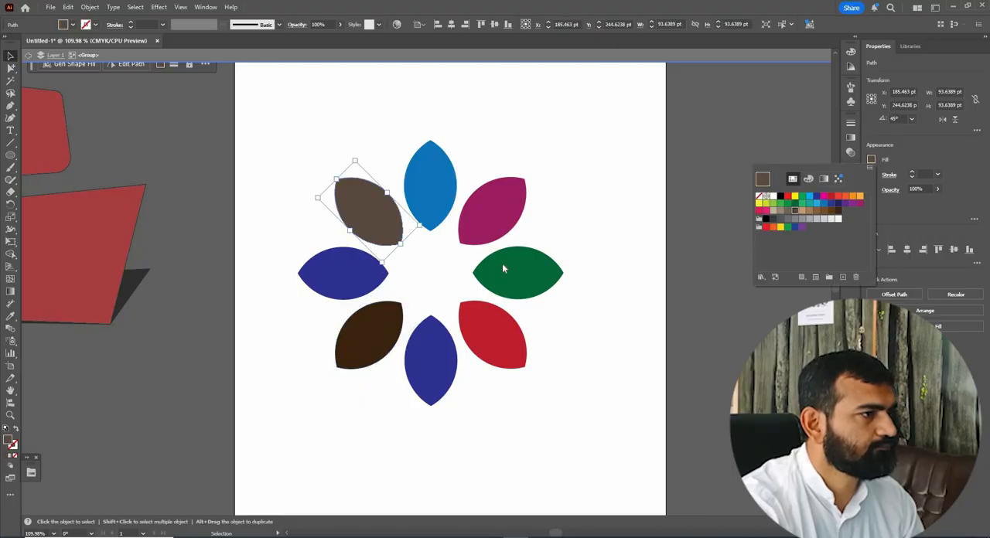
left_click(788, 195)
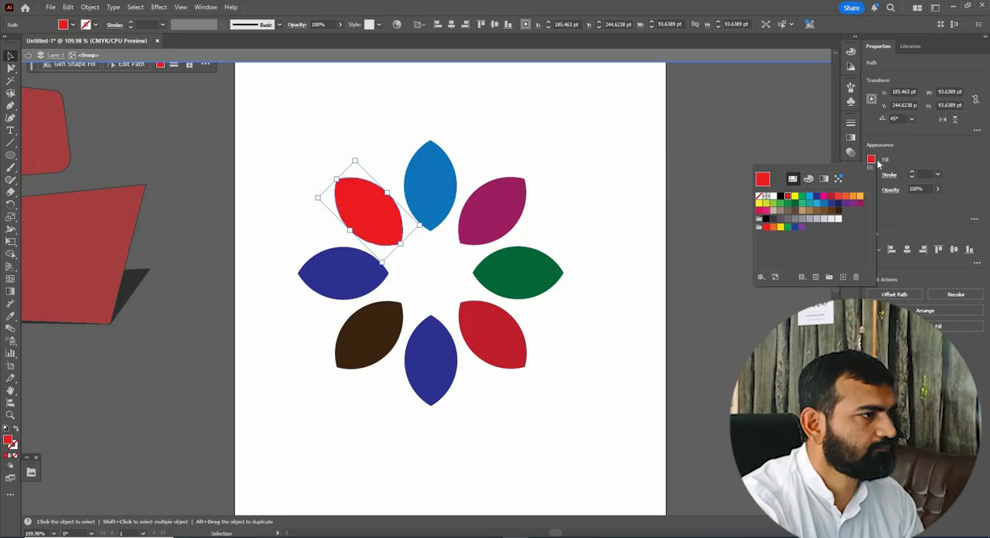
Fill the flower's bottom petal with bright green and exit isolation mode.
left_click(431, 360)
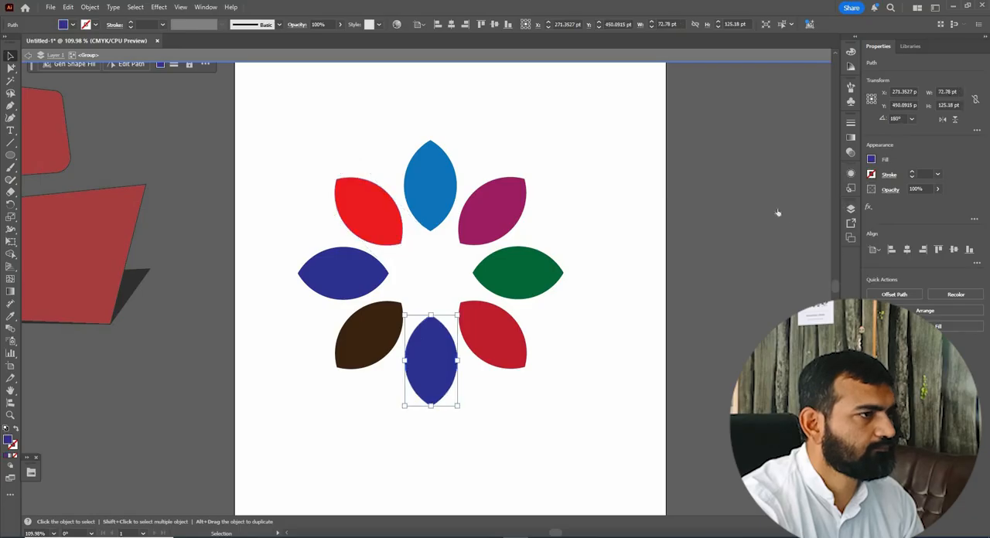
left_click(872, 158)
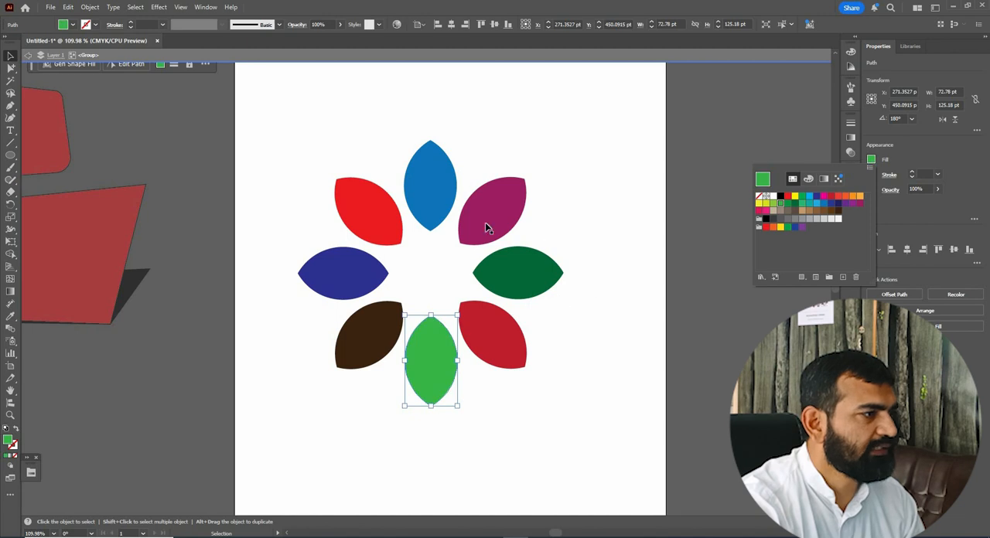
double_click(397, 173)
left_click(345, 168)
scroll(567, 390, "down", 1)
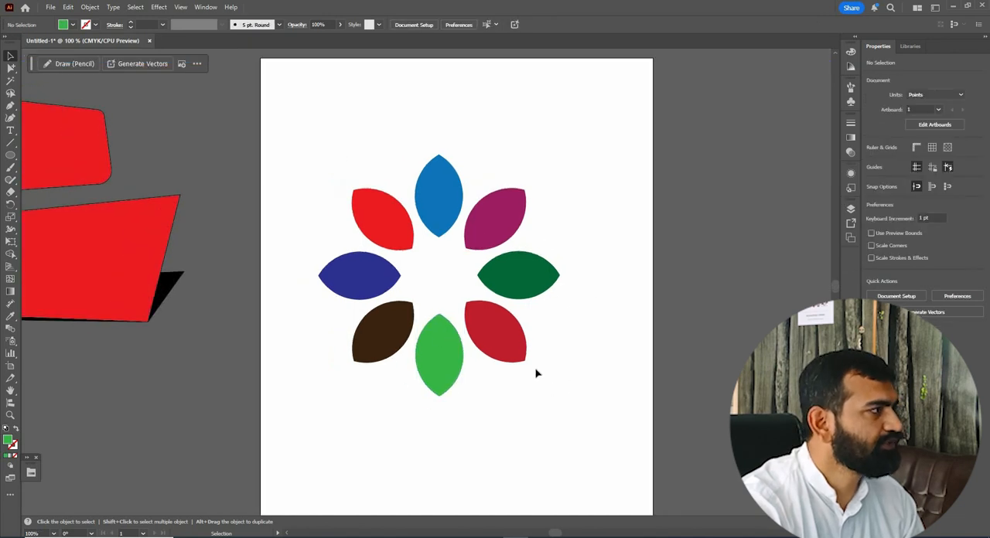
Select the whole flower group and switch to the Group Selection tool.
left_click_drag(338, 145, 534, 371)
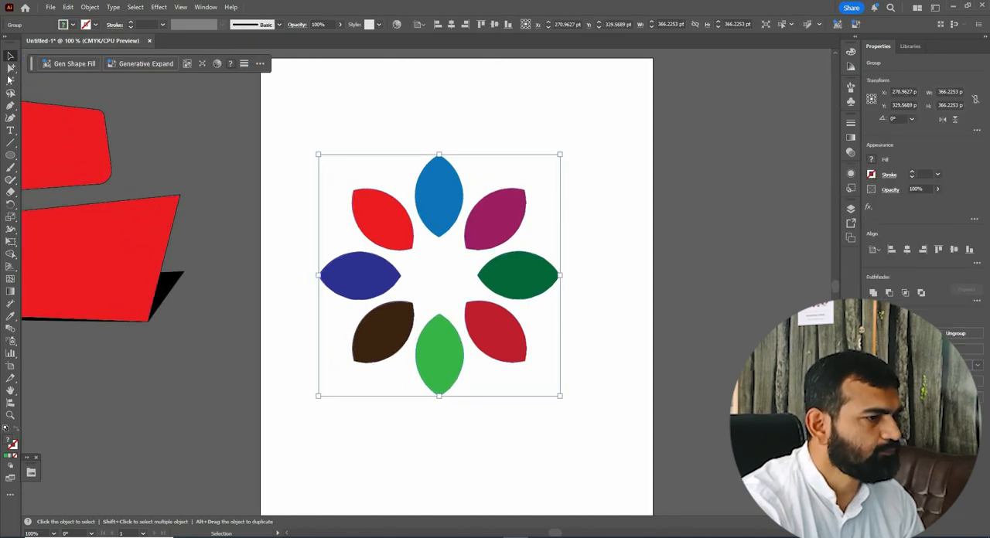
left_click(54, 79)
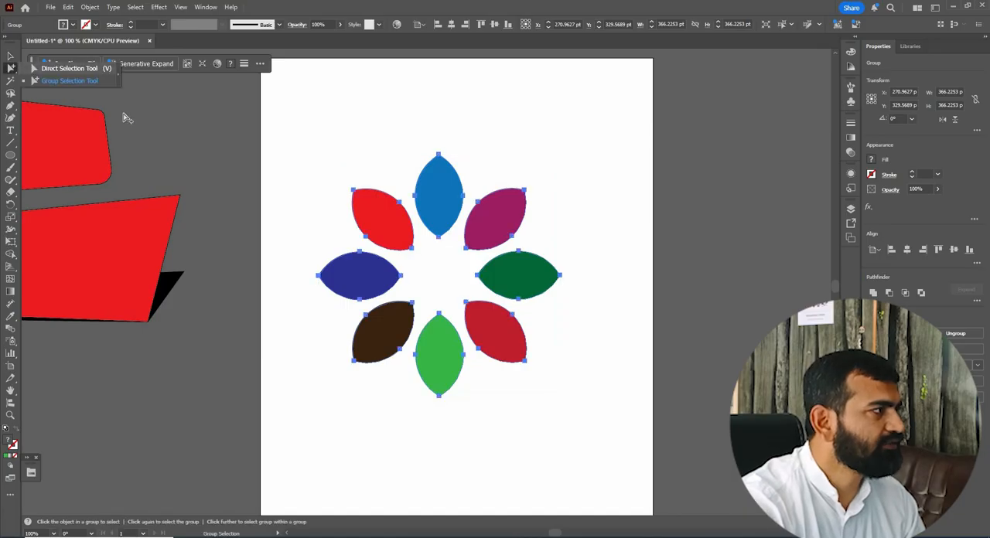